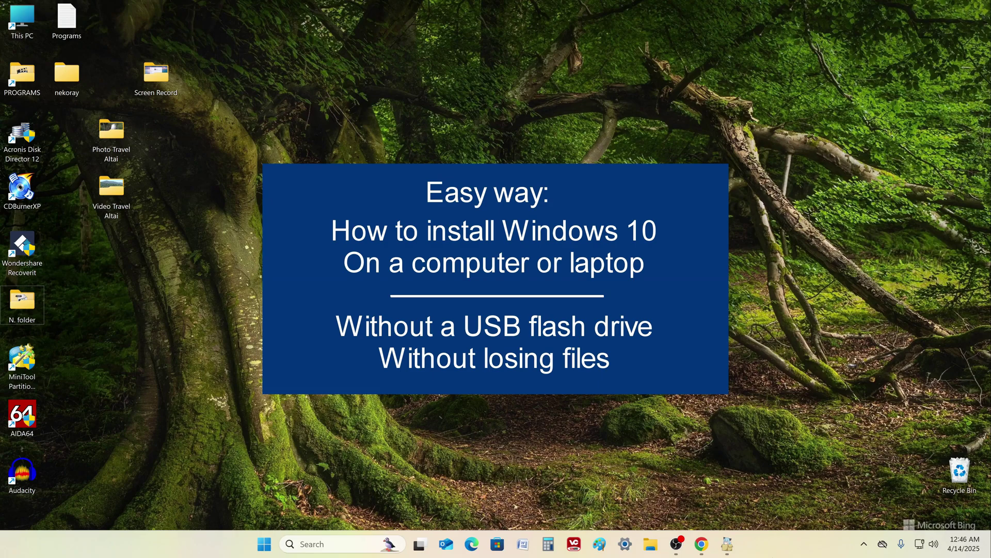
Select several desktop shortcuts and folders, then clear the selection.
drag(200, 33, 26, 501)
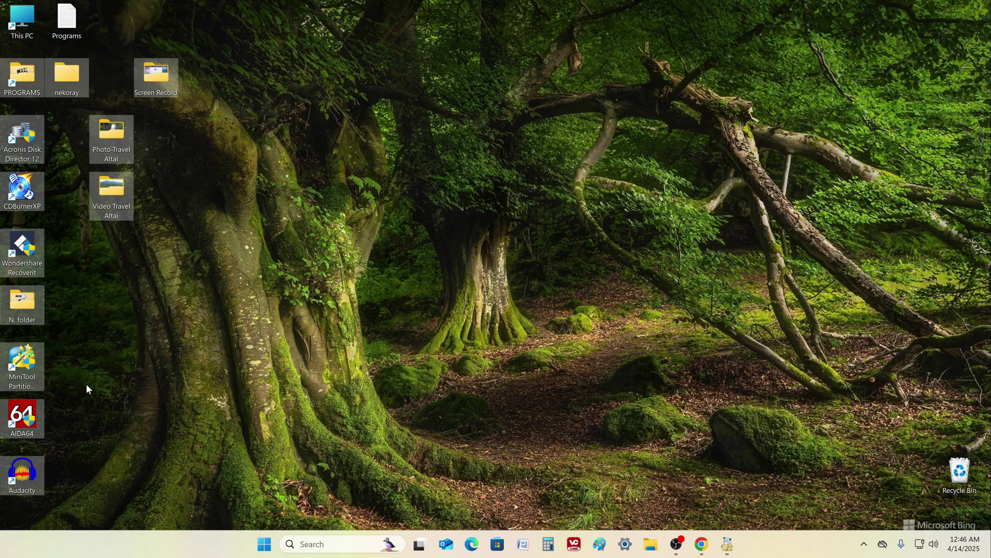
click(98, 360)
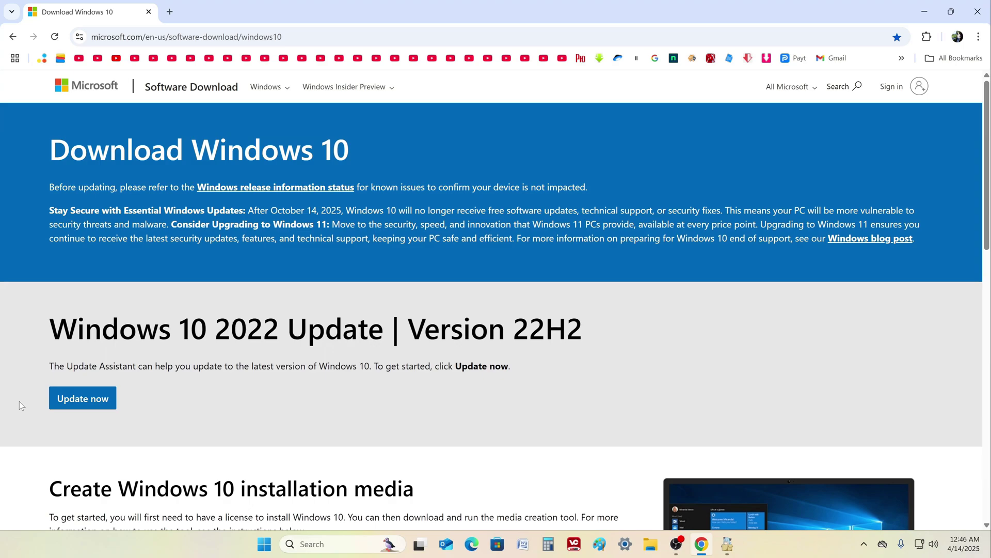
Expand 'Using the tool to upgrade this PC', download MediaCreationTool_22H2.exe, then close Chrome.
scroll(20, 402, down, 7)
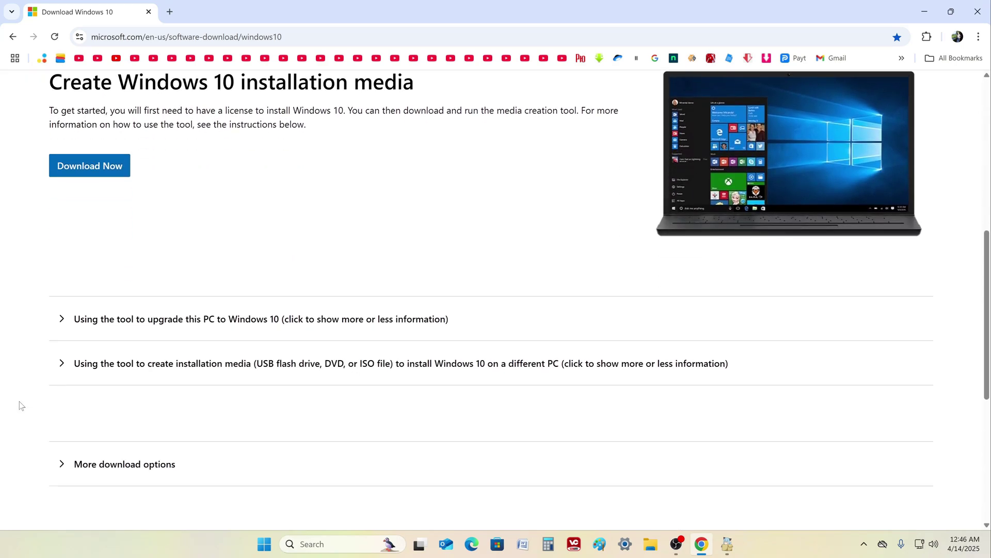
click(62, 318)
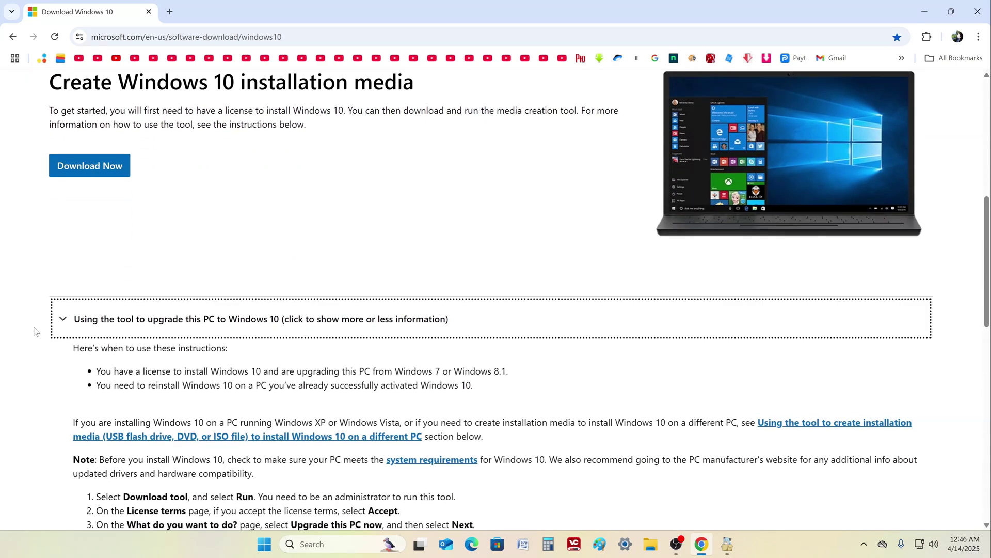
scroll(36, 333, down, 3)
scroll(30, 335, down, 2)
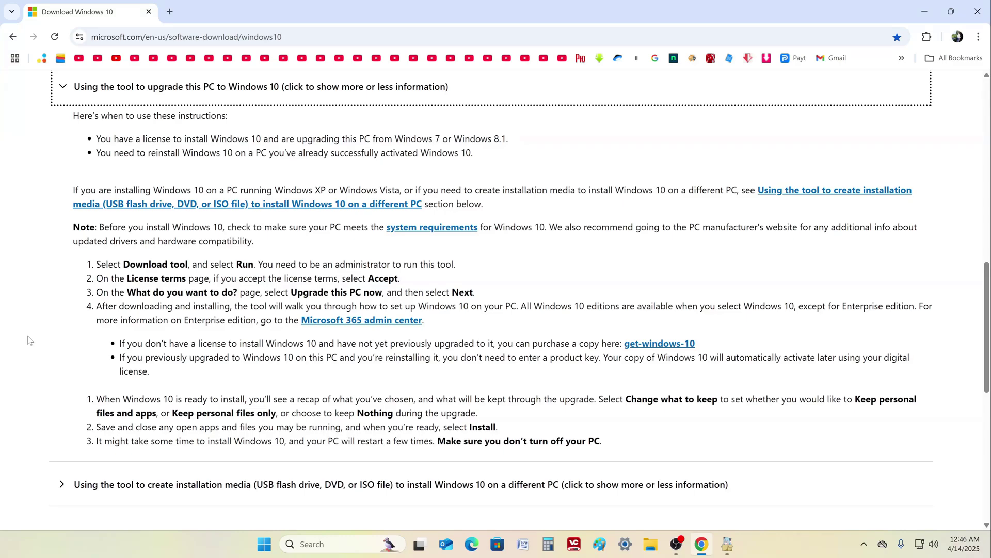
scroll(30, 340, up, 6)
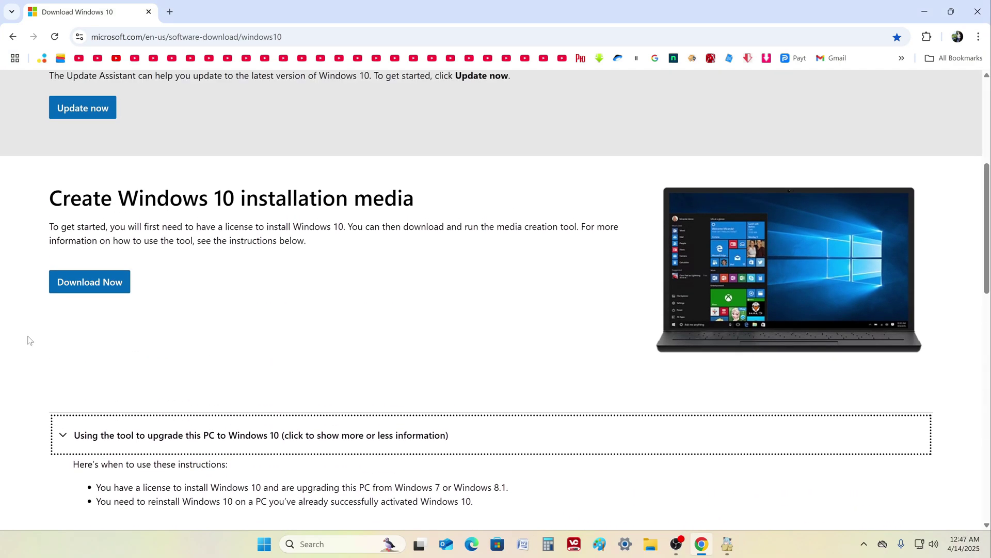
click(121, 291)
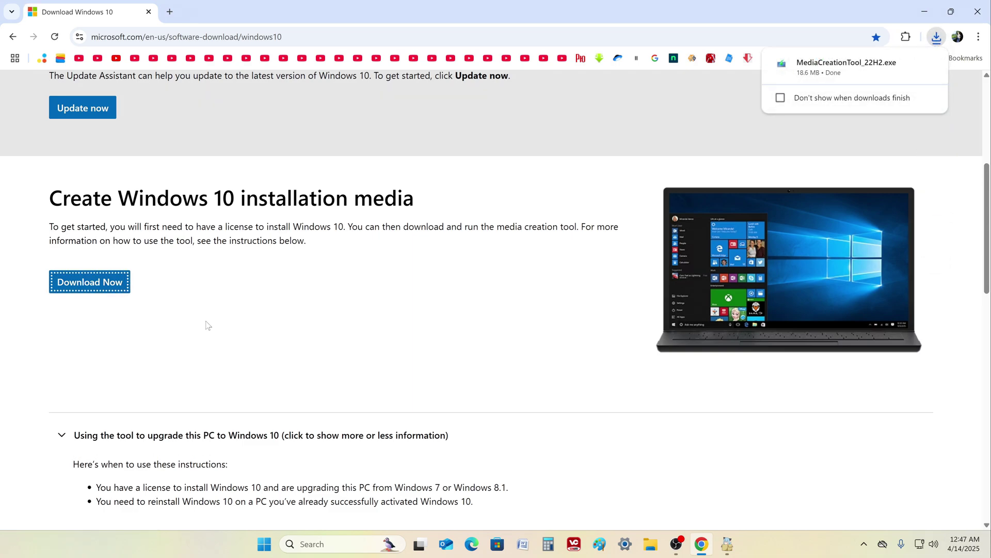
click(972, 18)
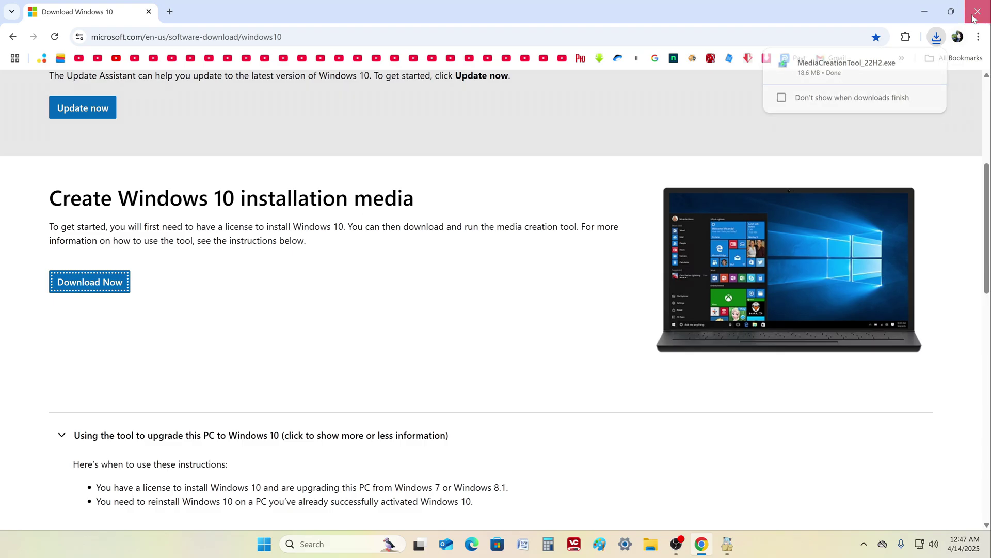
Run MediaCreationTool_22H2 from the Downloads folder in File Explorer.
click(650, 543)
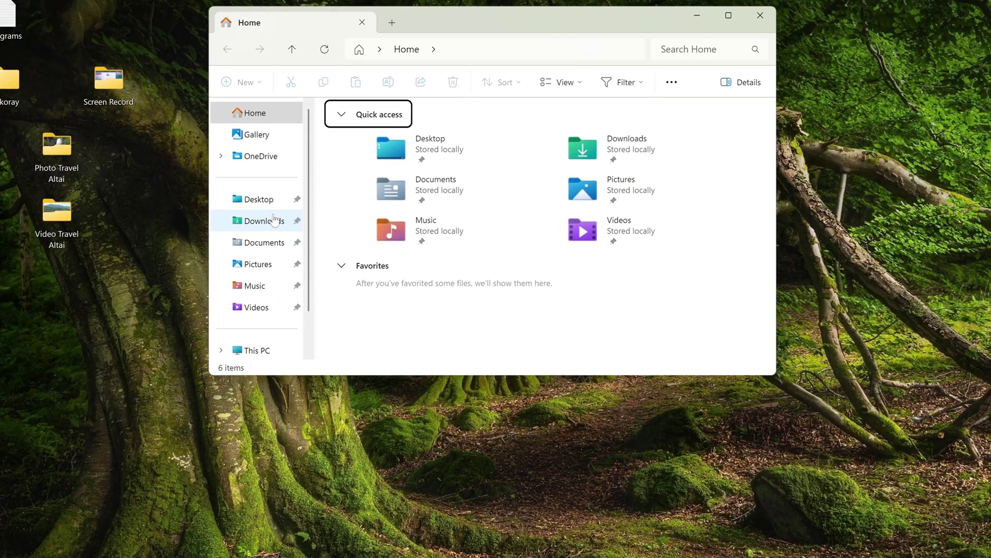
click(275, 220)
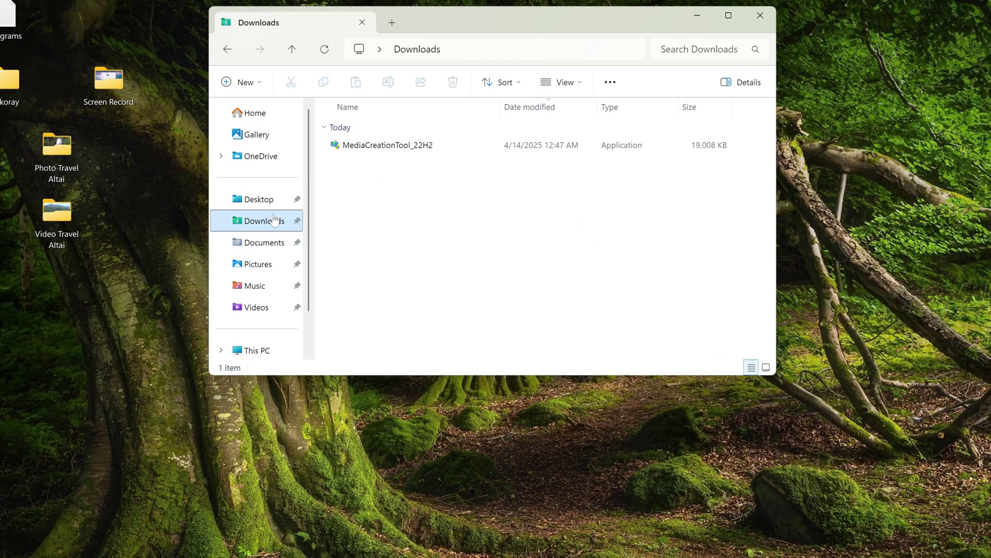
double_click(388, 145)
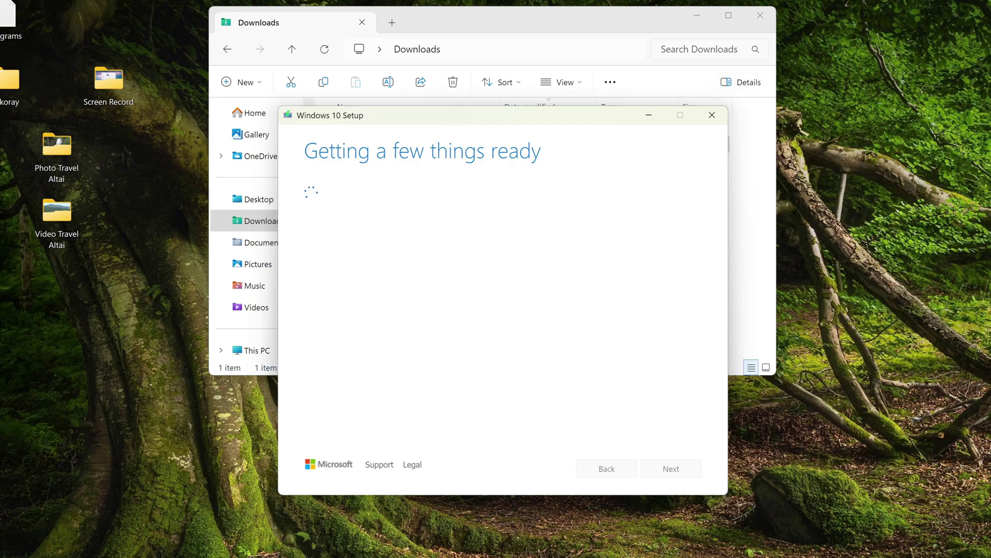
Close Explorer, accept the license, and choose to create installation media for another PC.
click(758, 20)
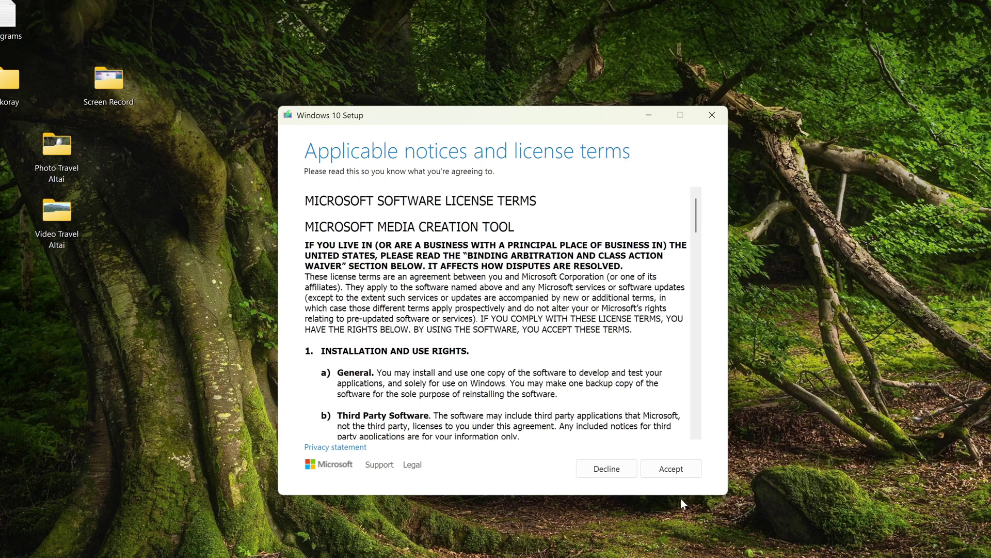
click(659, 476)
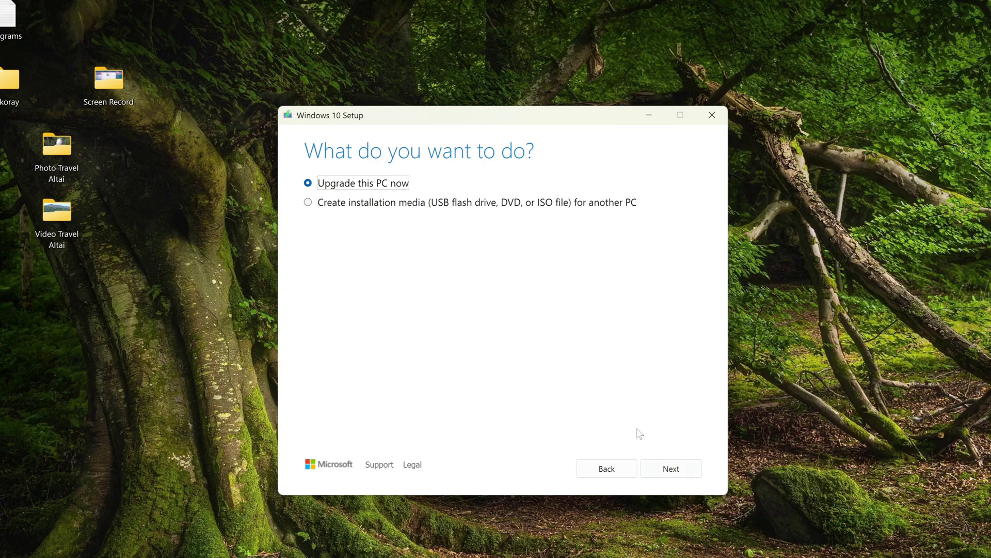
click(309, 203)
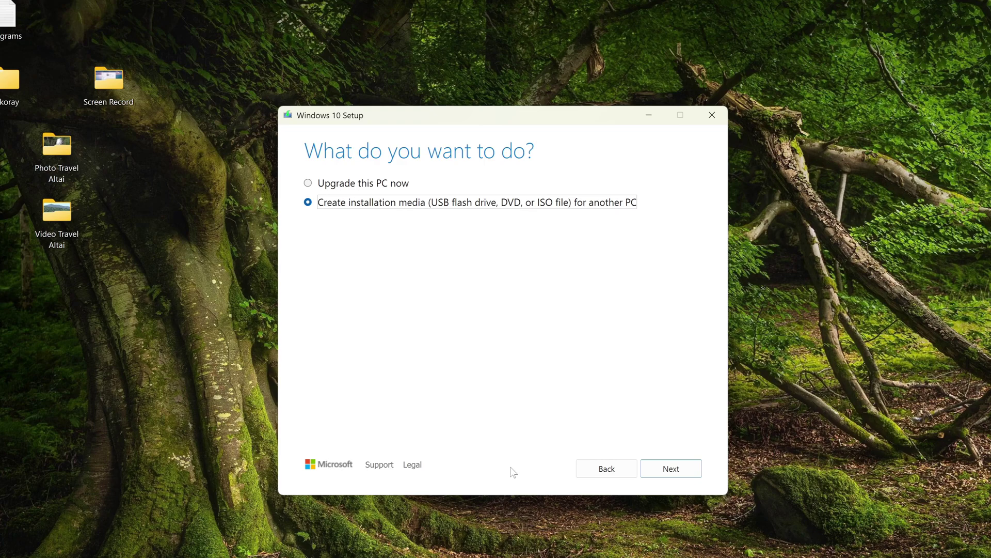
click(652, 476)
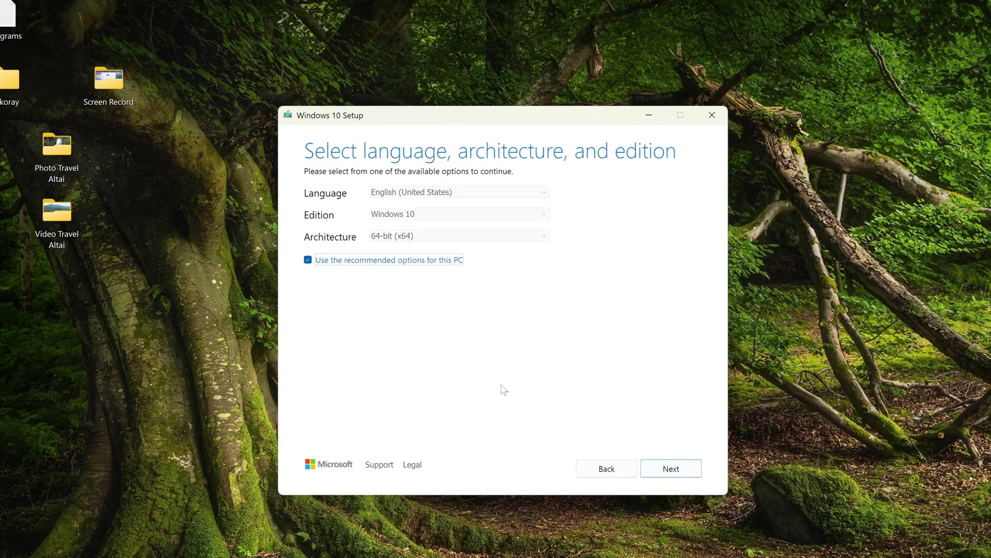
Untick recommended options, keep English (United States), and choose ISO file as the media.
click(307, 260)
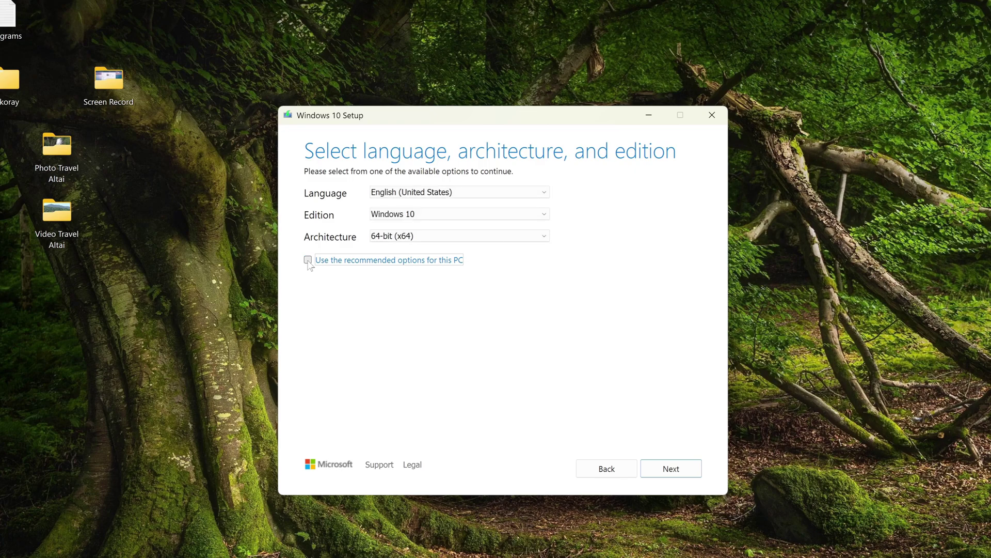
click(503, 195)
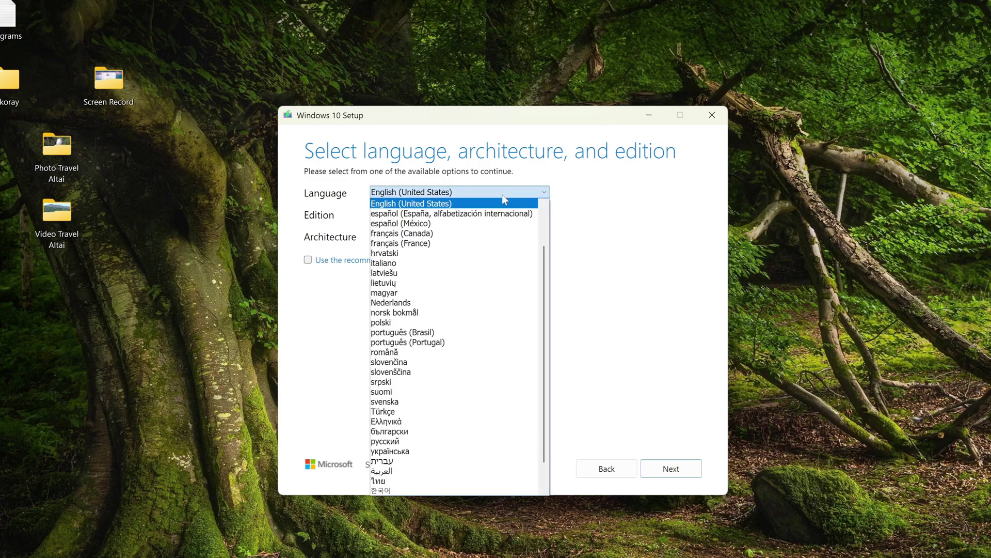
click(599, 266)
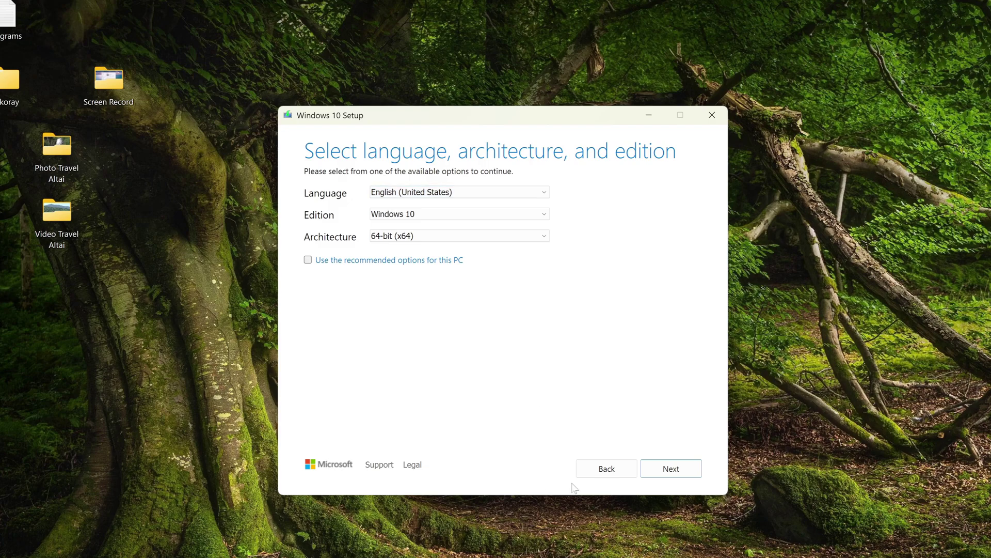
click(649, 472)
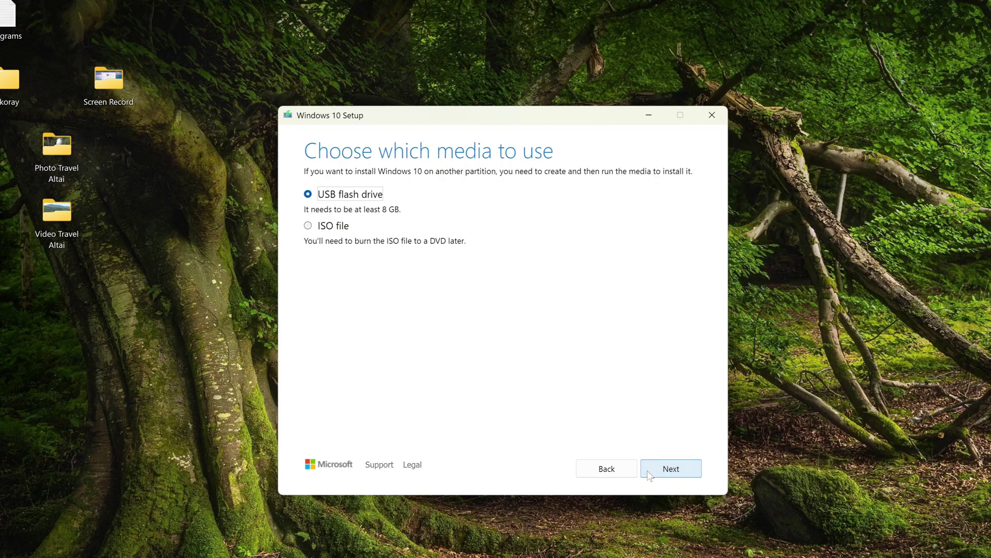
click(308, 226)
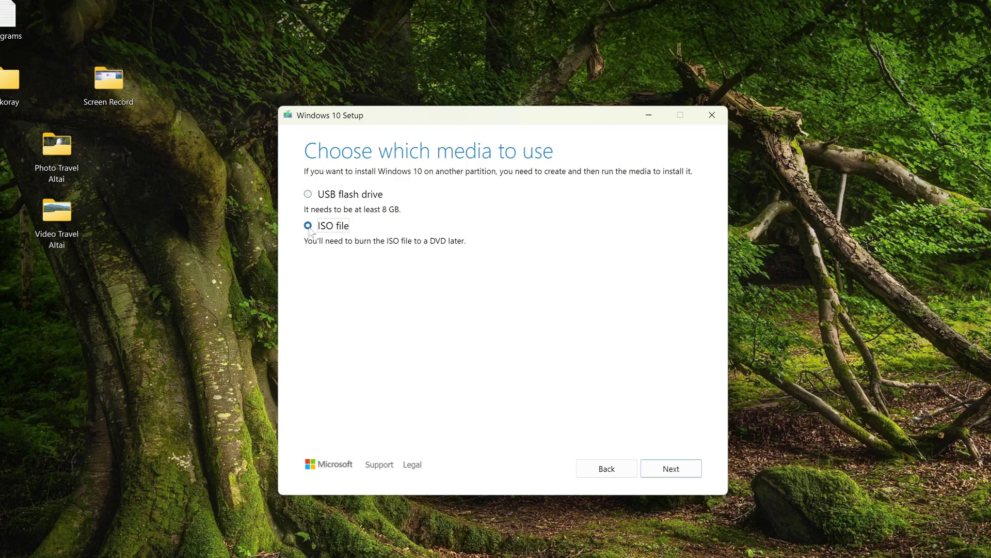
Save the ISO as Windows.iso on the Desktop and finish once it's created.
click(649, 471)
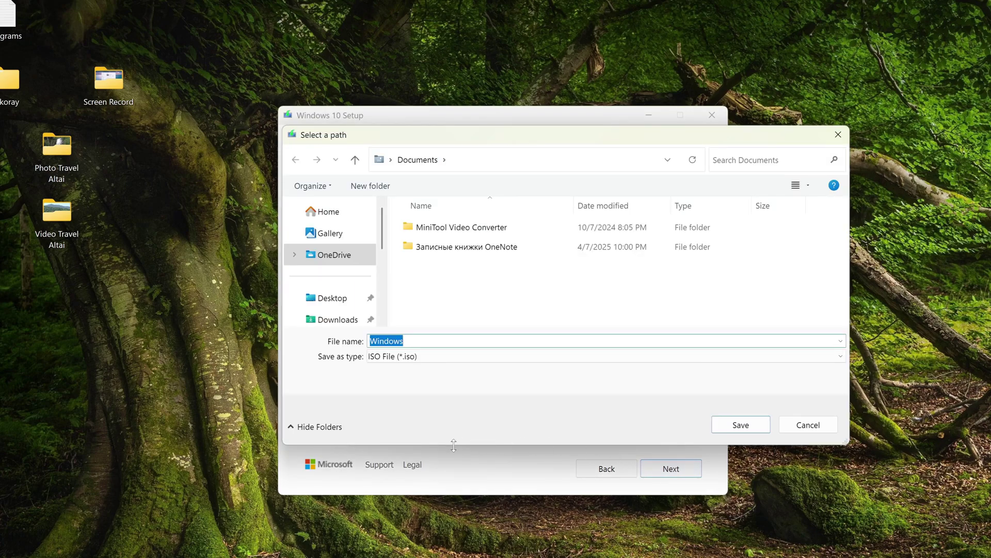
click(331, 303)
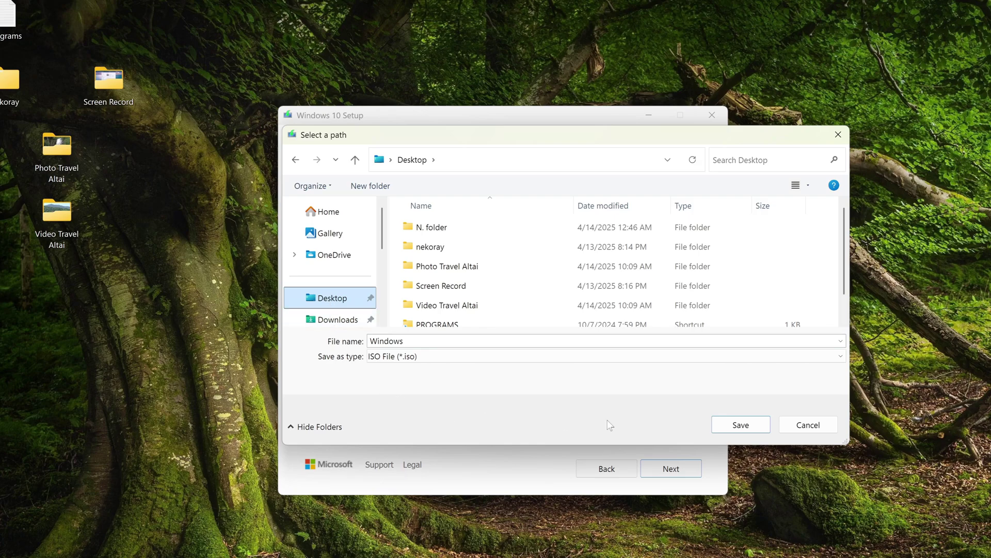
click(719, 424)
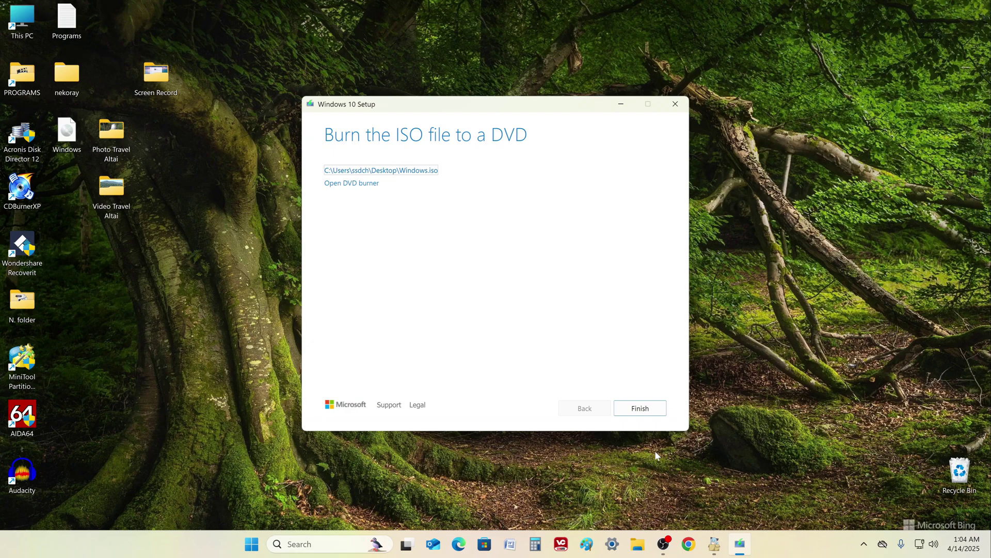
click(640, 413)
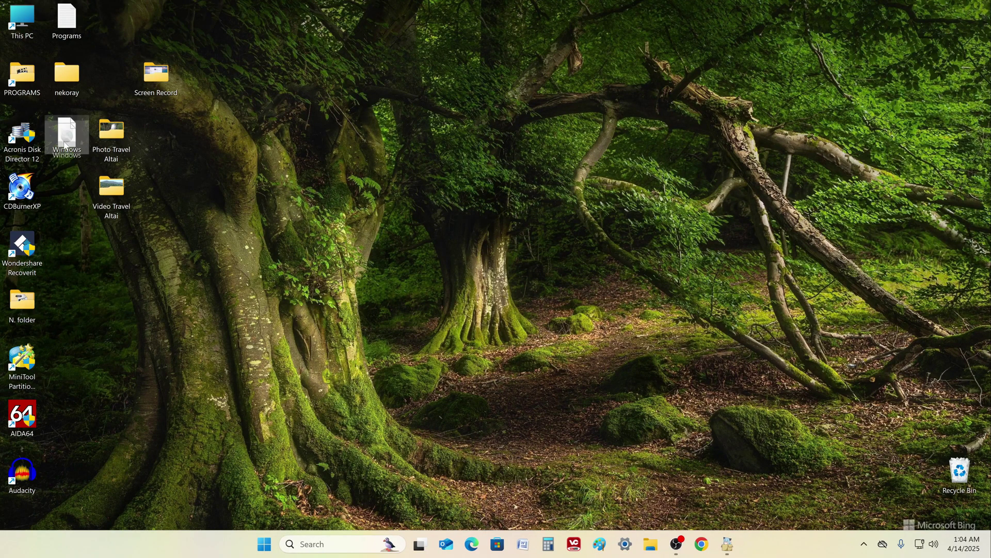
Mount Windows.iso from the desktop and scroll its sources folder down to setup.
drag(66, 133, 280, 185)
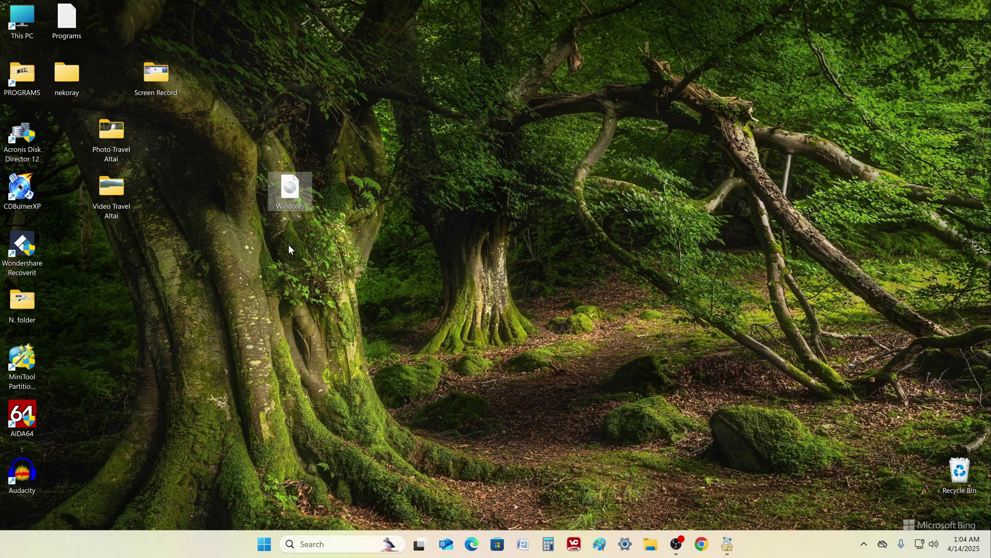
double_click(292, 193)
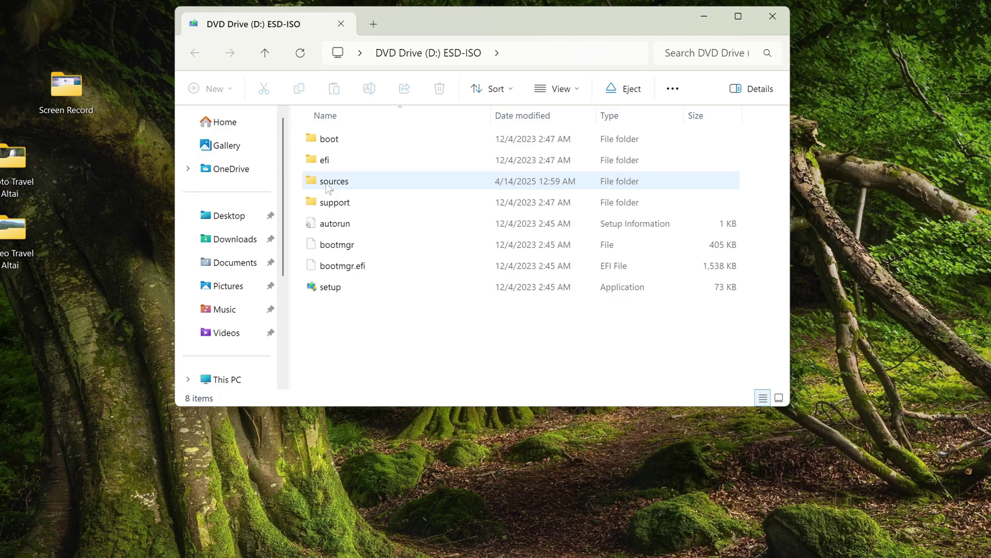
double_click(327, 183)
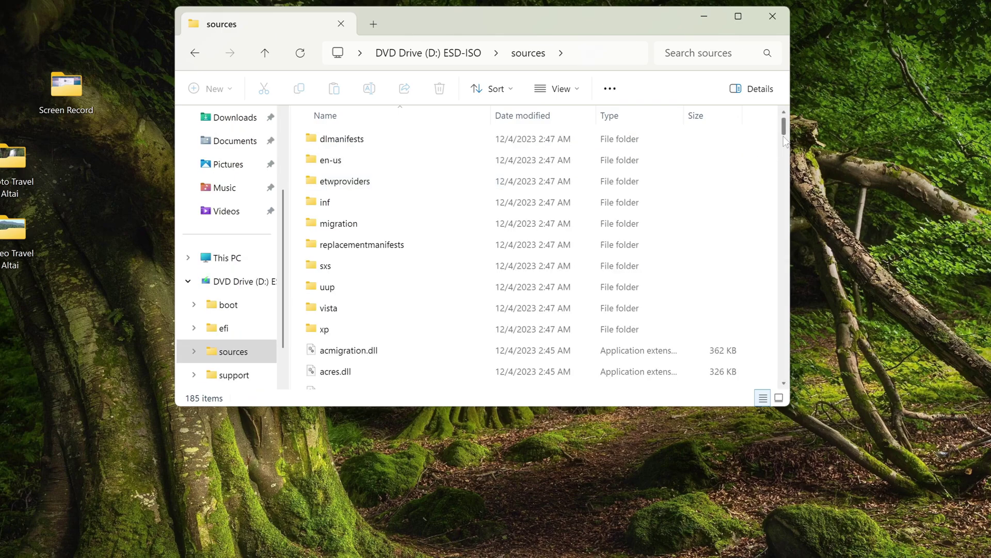
scroll(785, 140, down, 13)
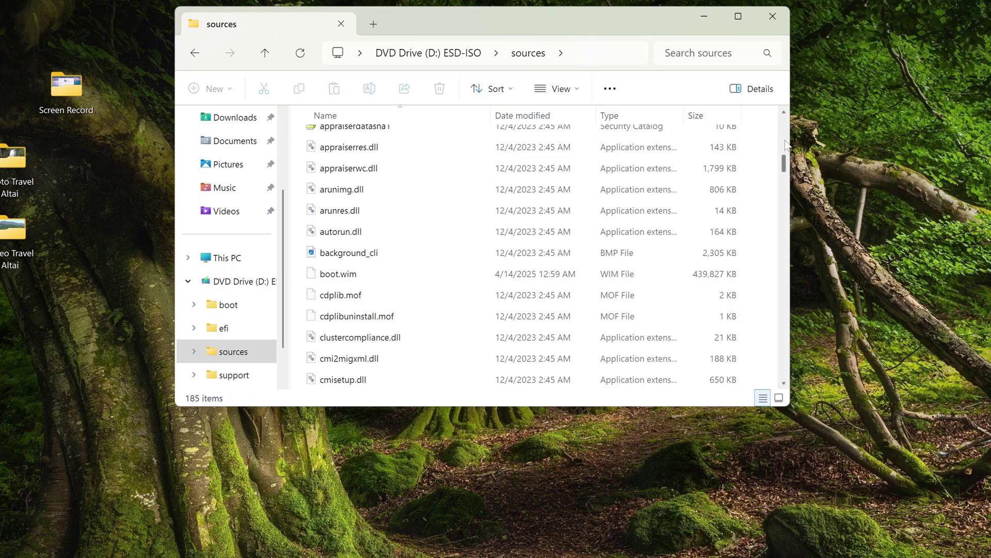
scroll(787, 149, down, 16)
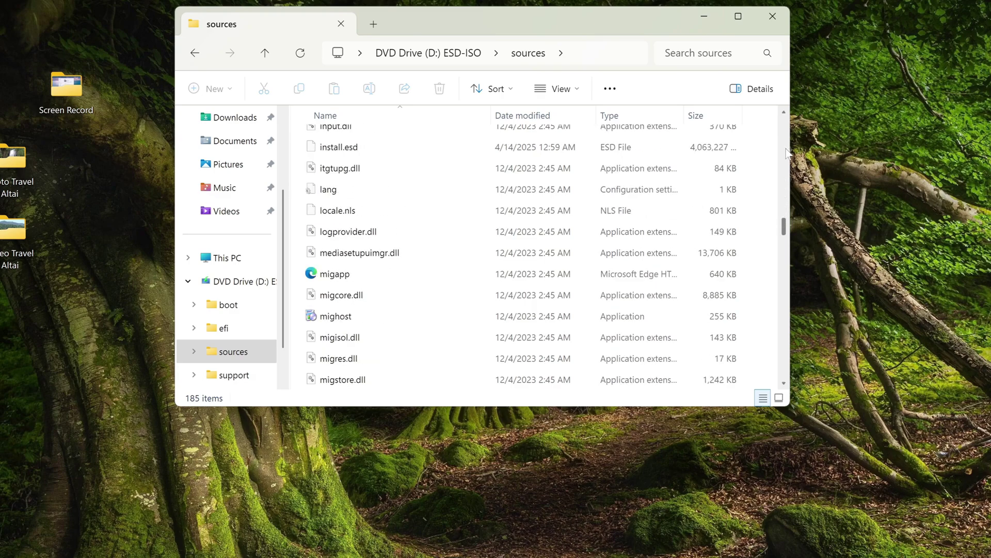
scroll(787, 153, down, 6)
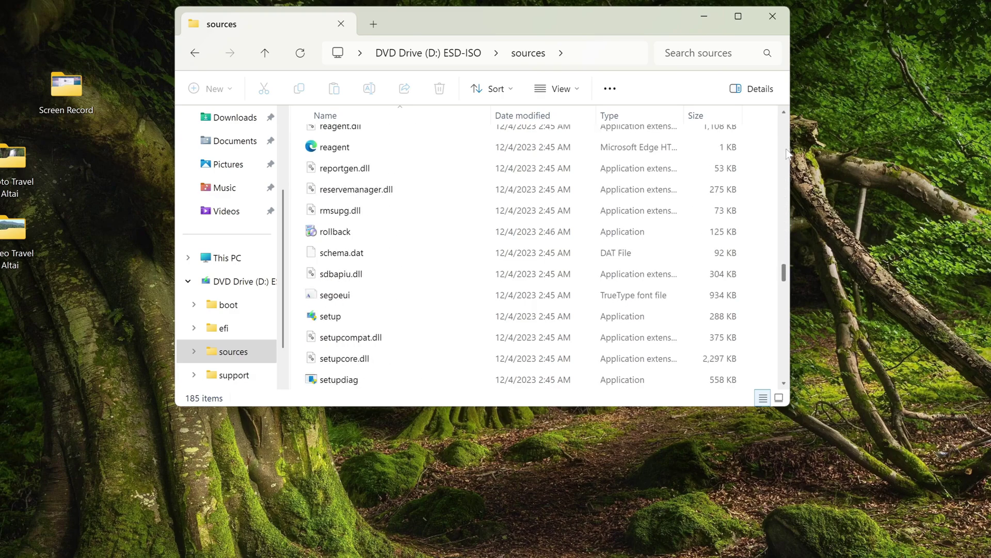
scroll(786, 153, down, 2)
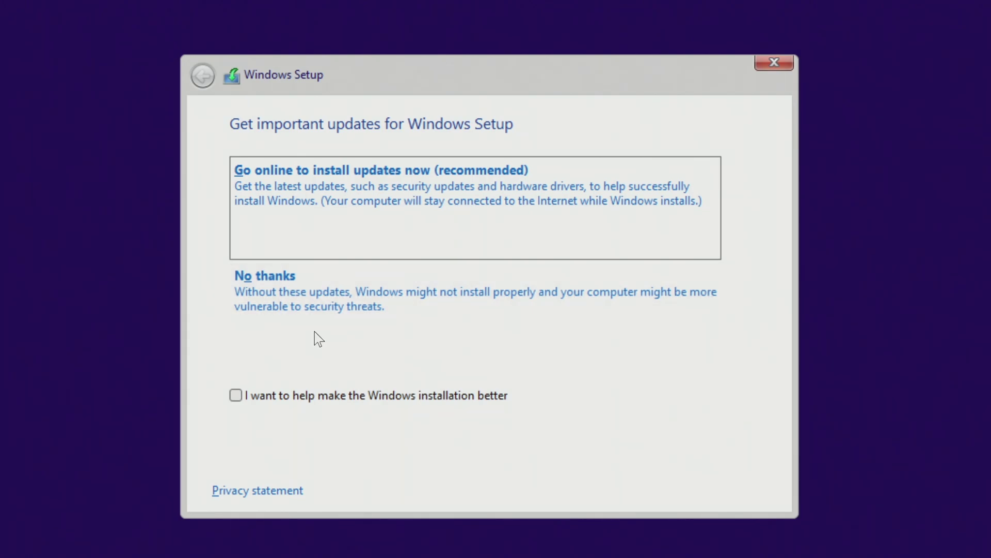
Decline setup updates, continue without a product key, select Windows 10 Pro, and accept the license.
click(385, 302)
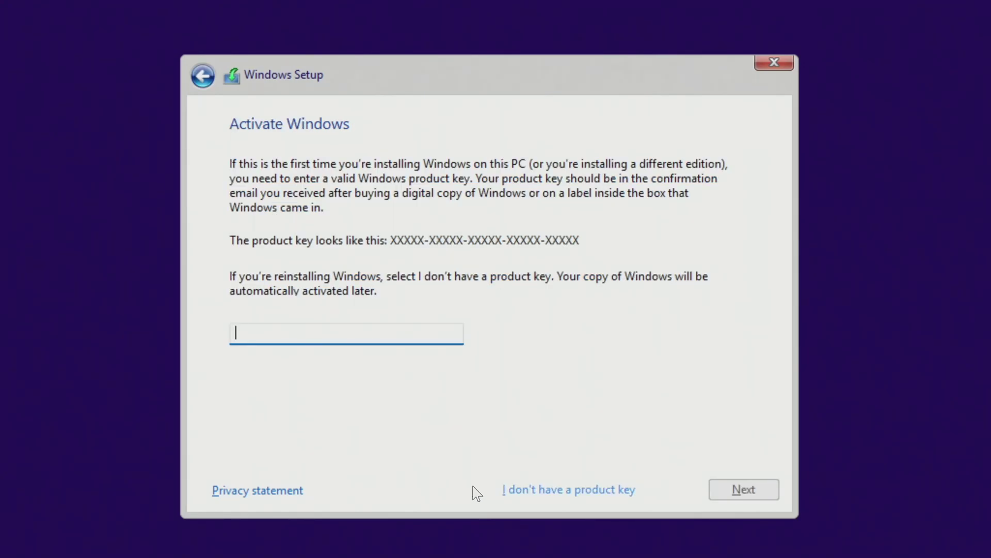
click(571, 490)
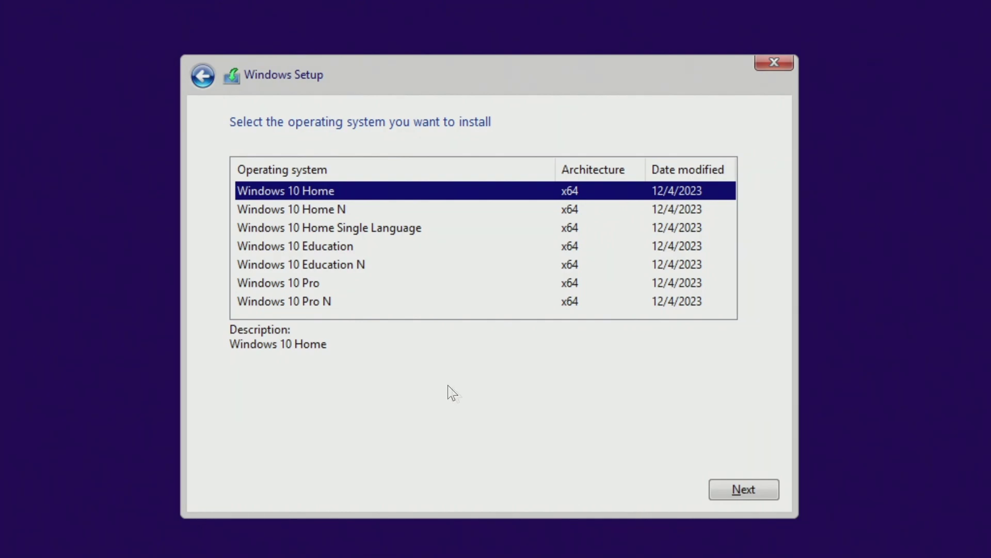
click(314, 285)
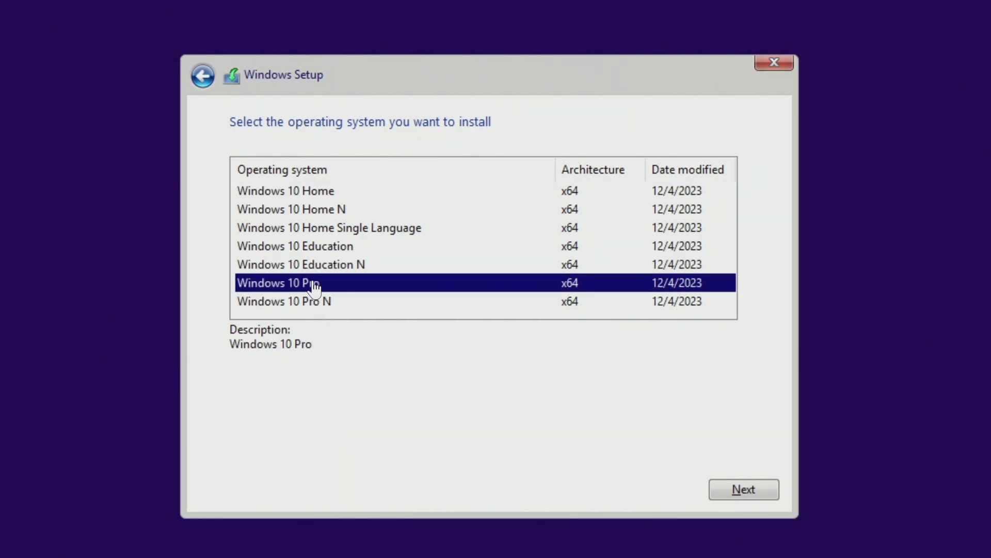
click(712, 495)
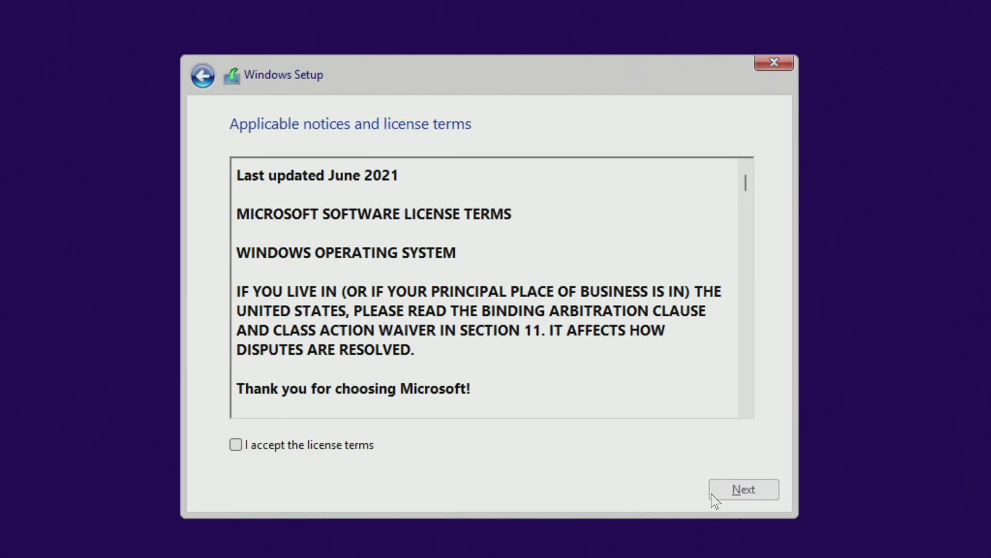
click(236, 445)
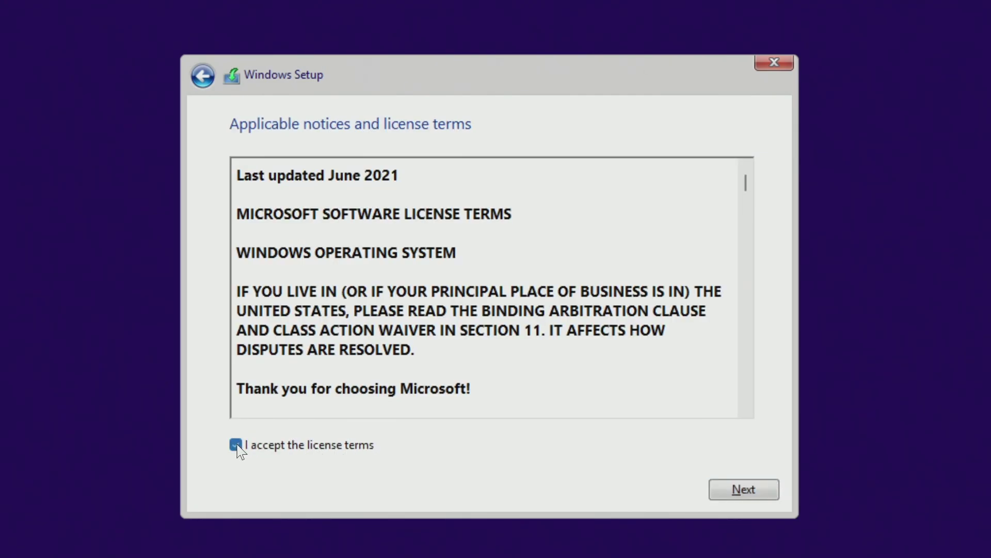
click(734, 499)
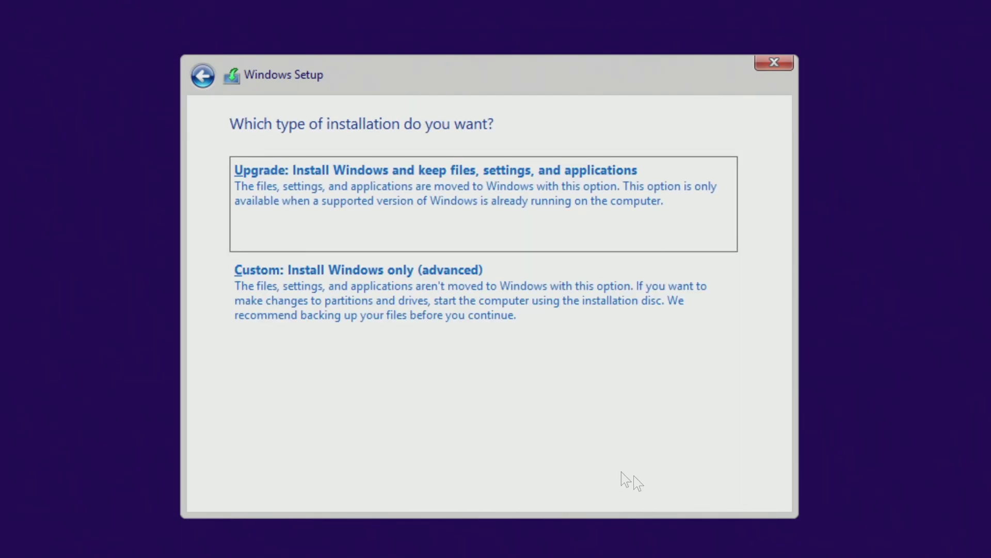
Choose Custom install onto Drive 0 Partition 3 (C:) and confirm the Windows.old warning.
click(439, 309)
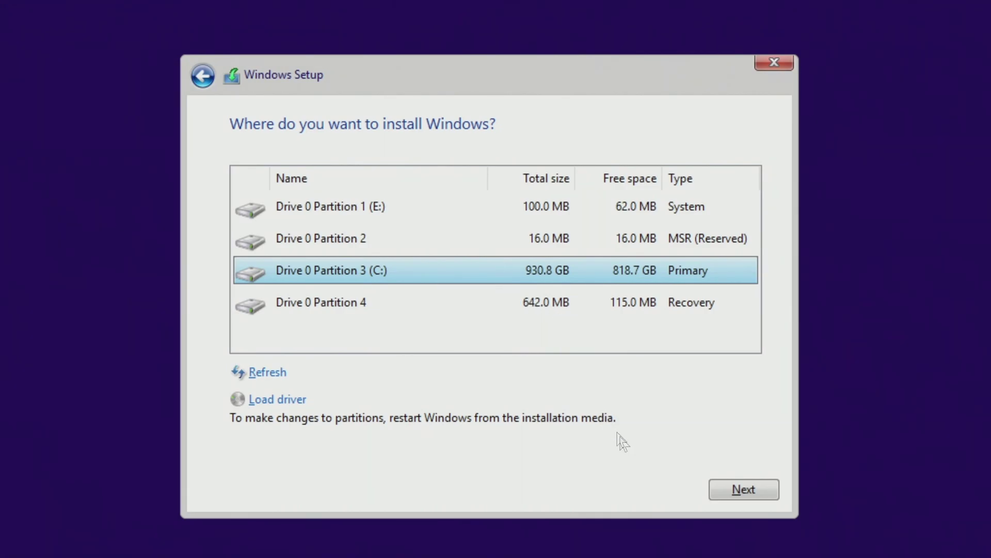
click(712, 491)
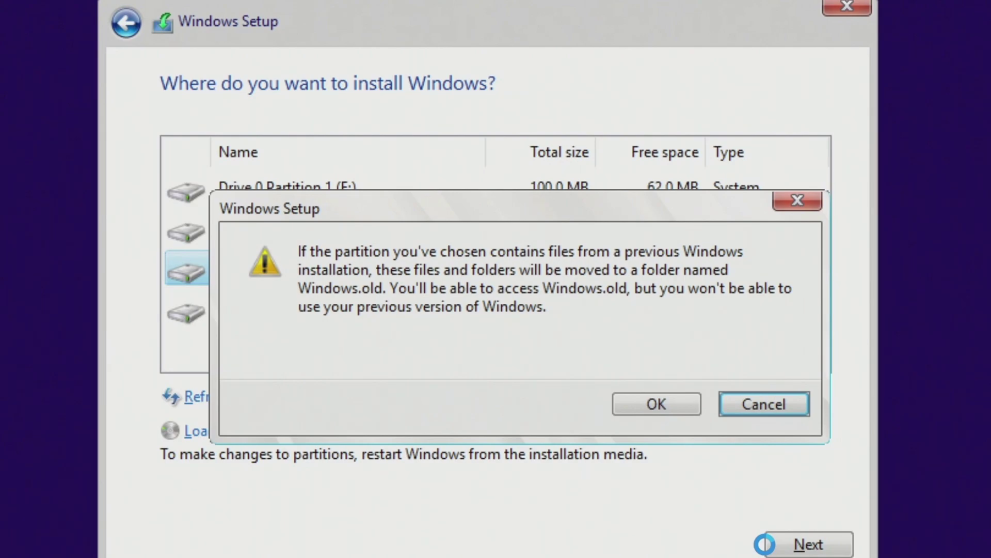
click(690, 408)
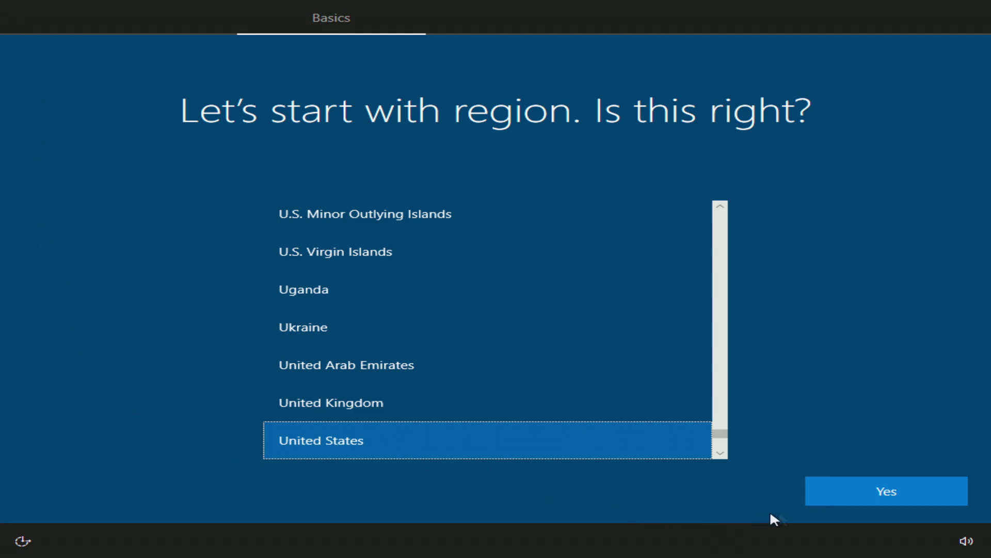
Confirm United States as the region once installation completes.
click(829, 494)
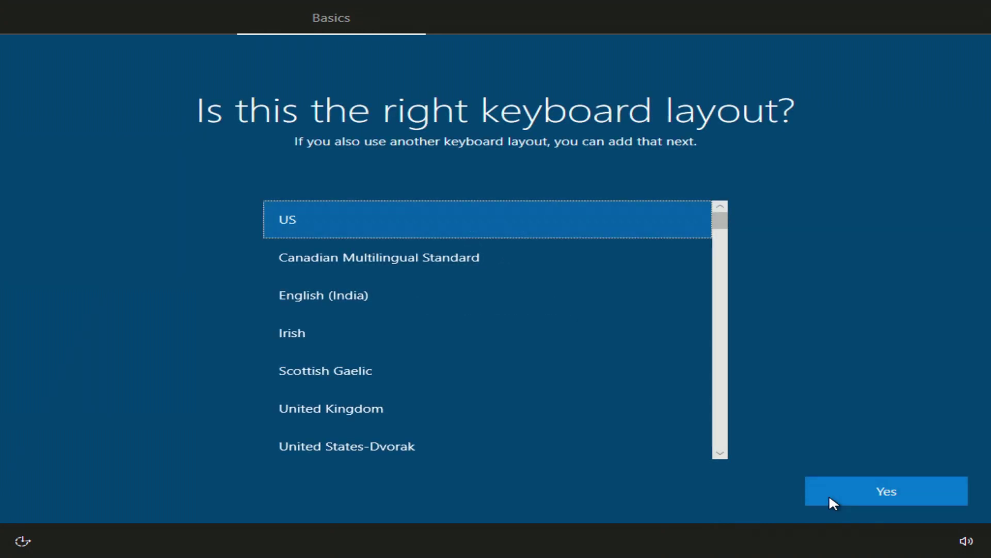
Keep the US keyboard layout, skip a second layout, and choose Set up for personal use.
click(828, 493)
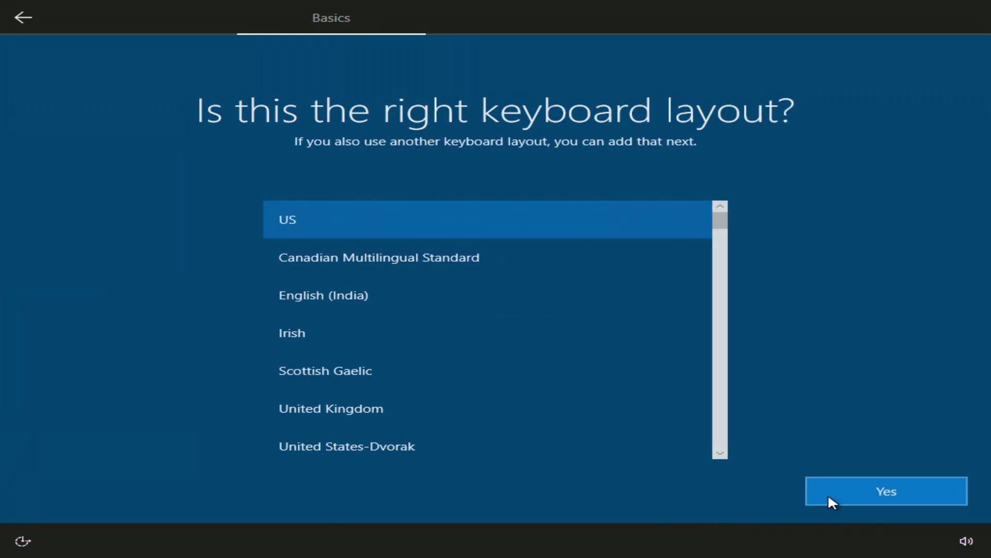
click(827, 493)
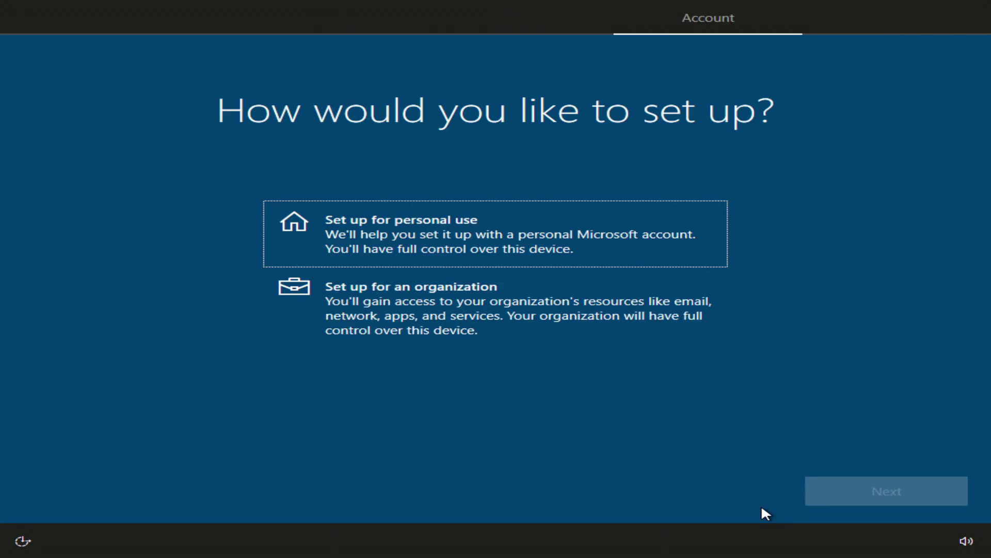
click(712, 247)
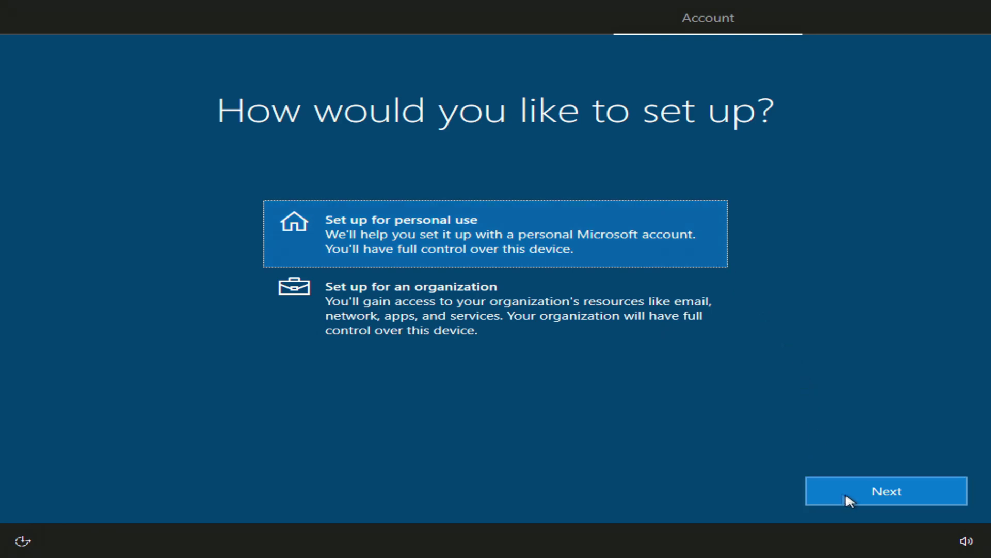
click(875, 501)
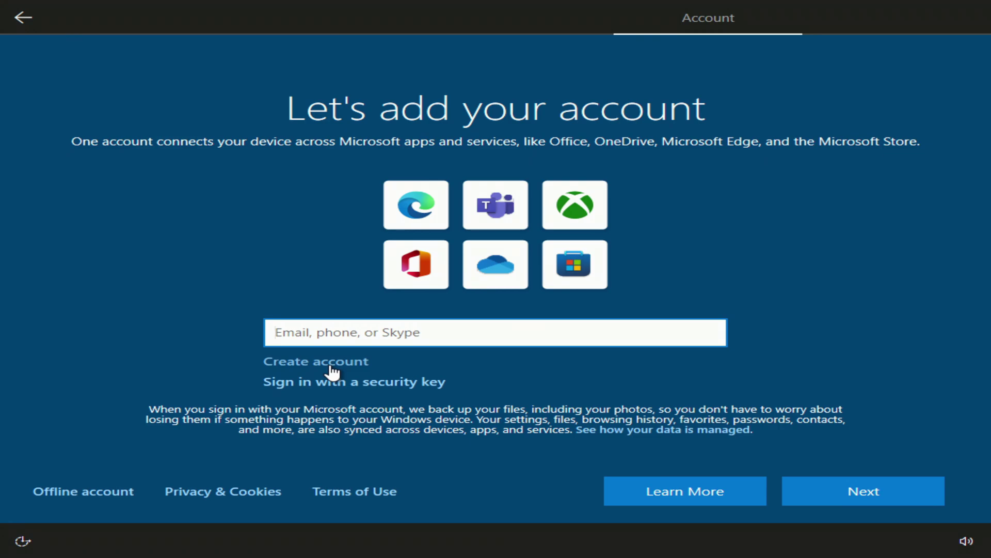
Choose an offline, limited-experience local account and enter the user name.
click(88, 489)
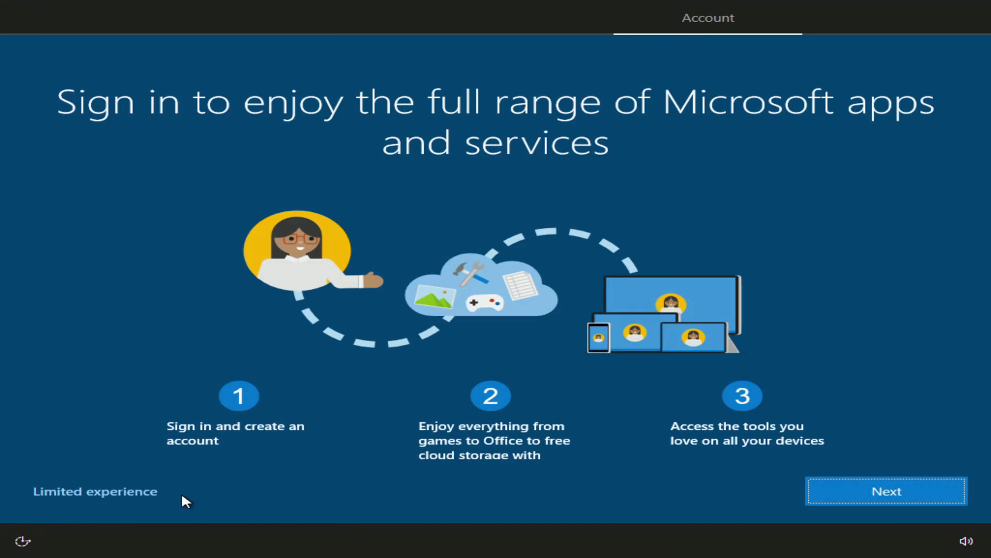
click(101, 494)
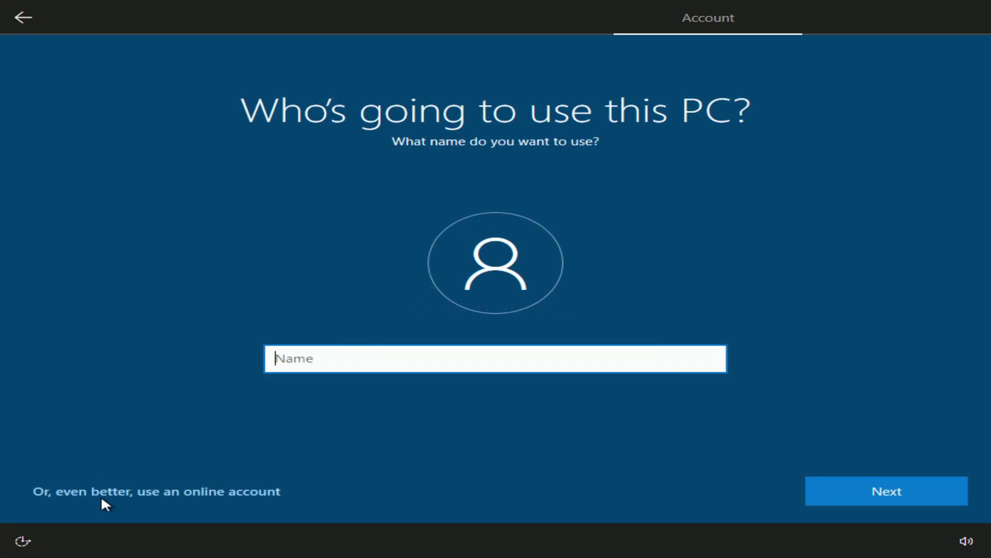
text(Malik)
click(821, 493)
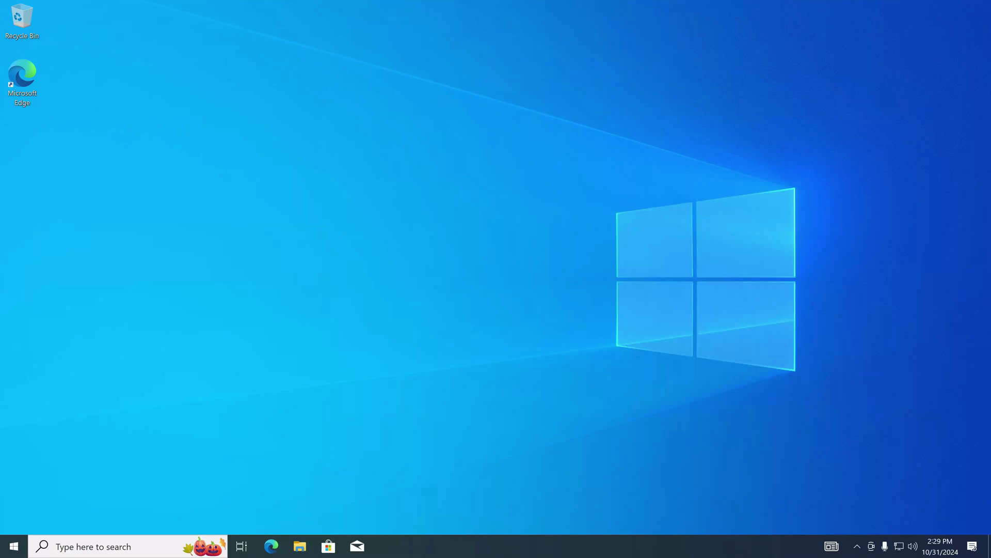
click(14, 546)
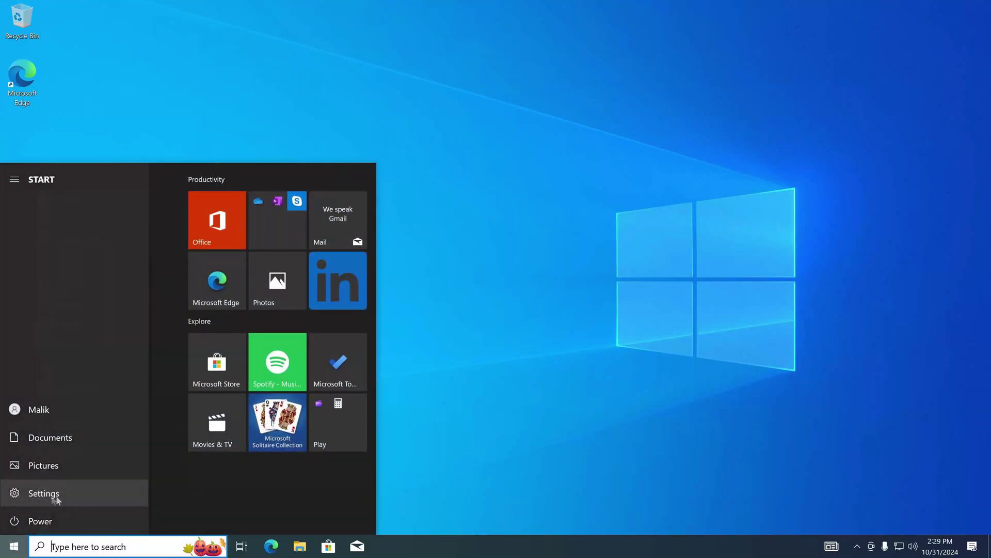
click(106, 495)
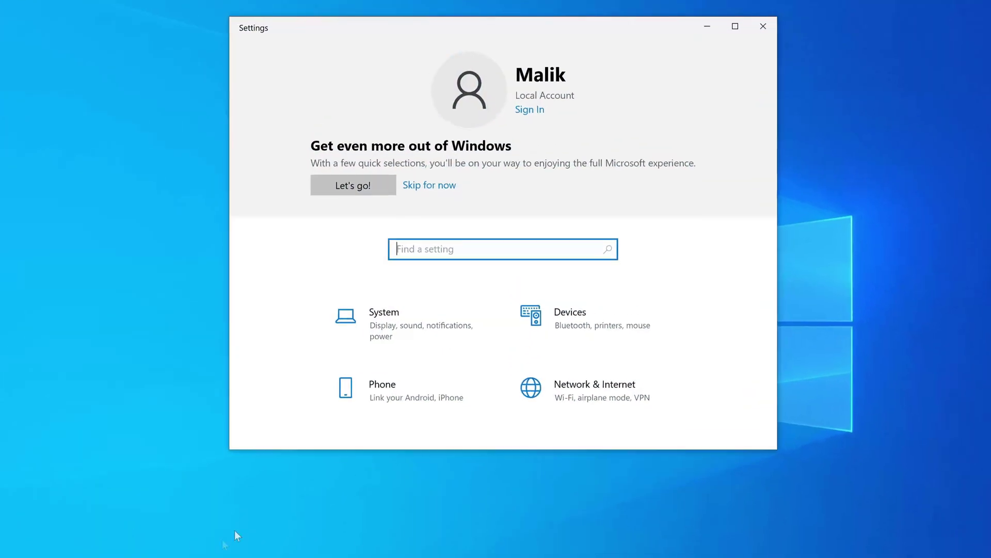
scroll(323, 313, down, 5)
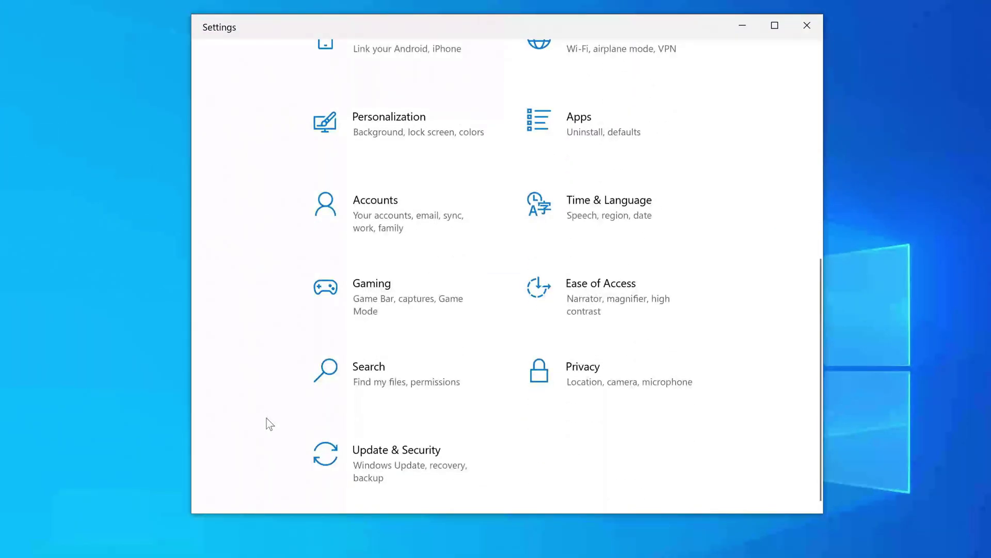
click(391, 469)
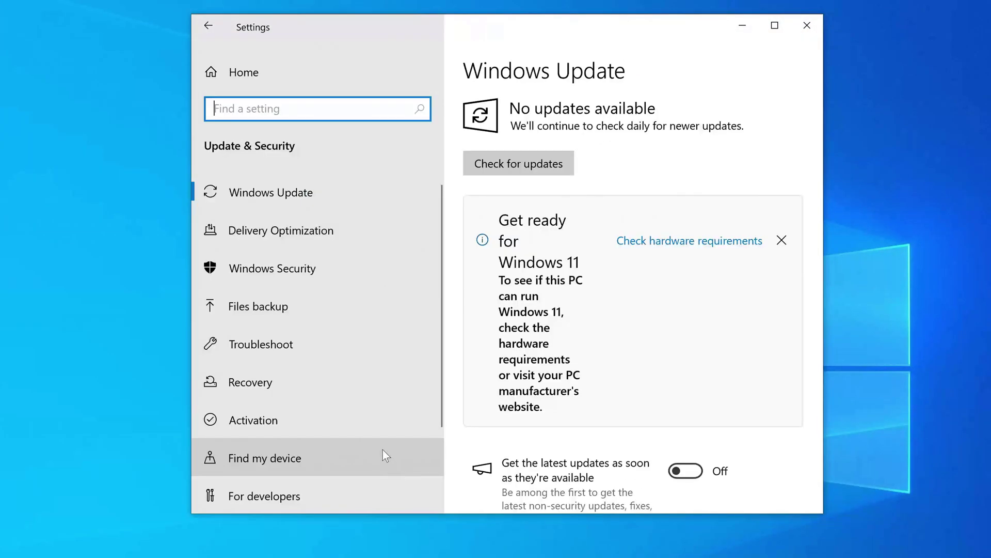
click(376, 422)
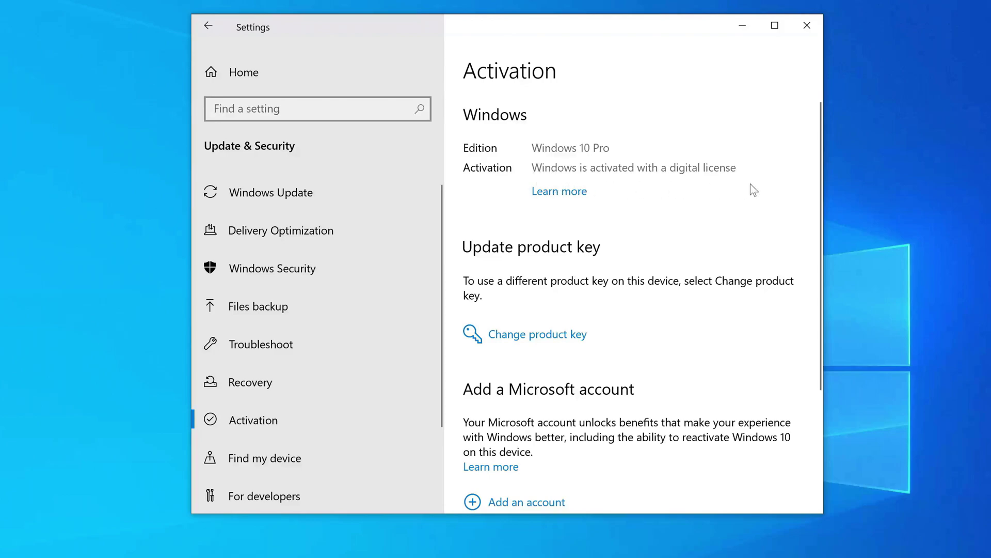
click(819, 34)
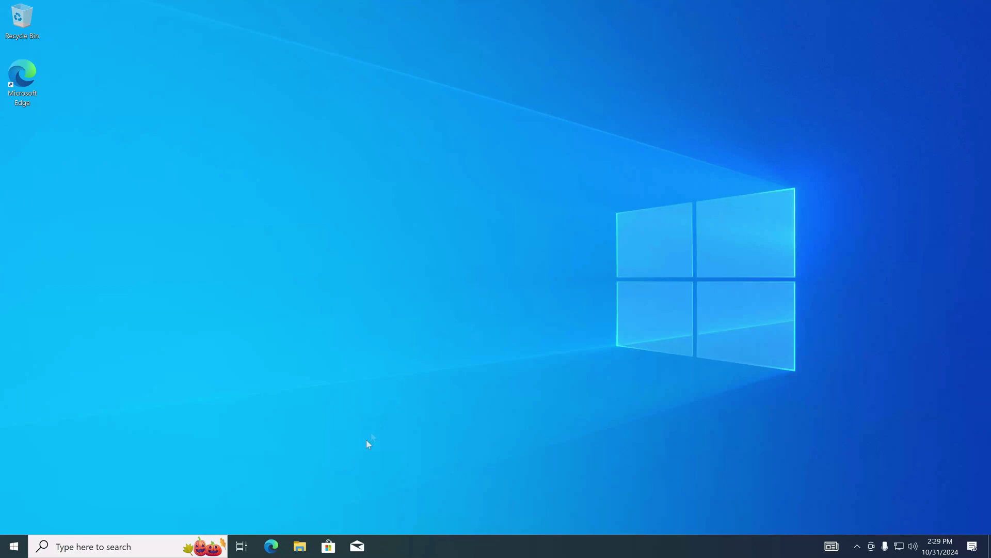
In File Explorer, browse to C:\Windows.old\Users\<old user>\Desktop.
click(299, 546)
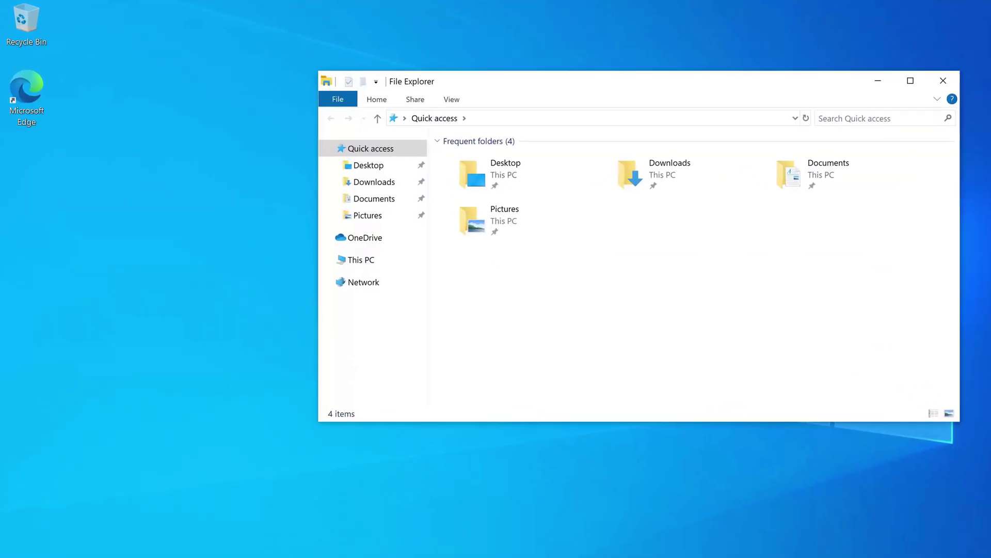
click(408, 262)
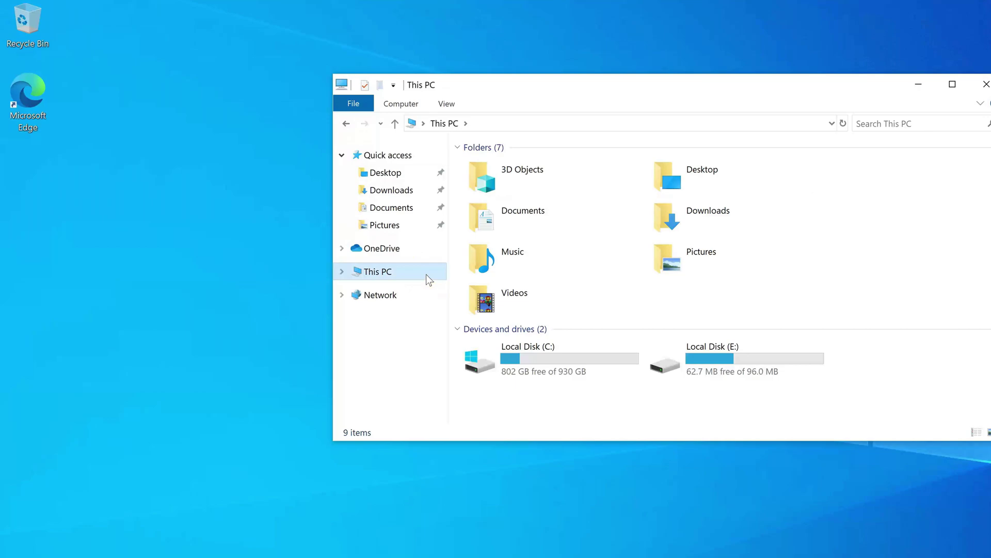
double_click(550, 362)
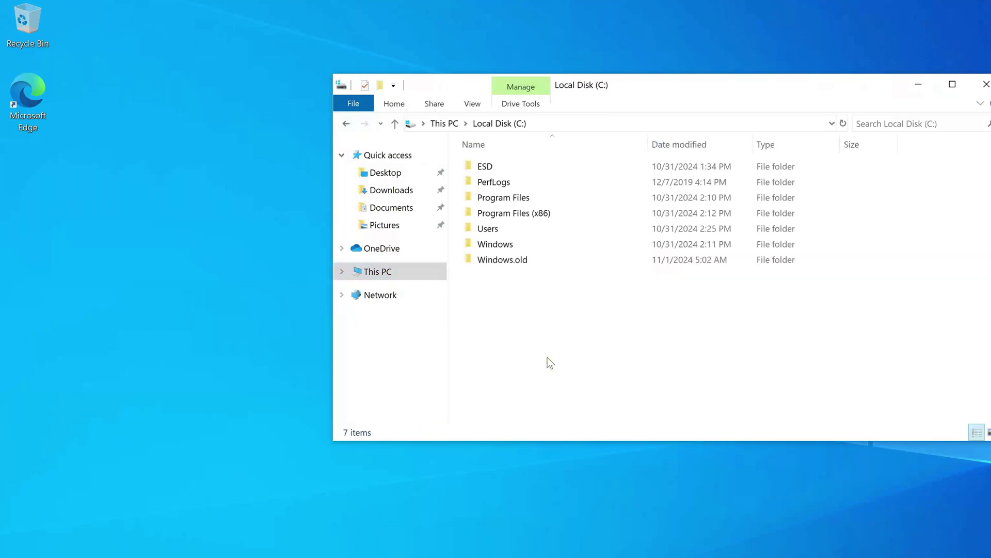
click(499, 263)
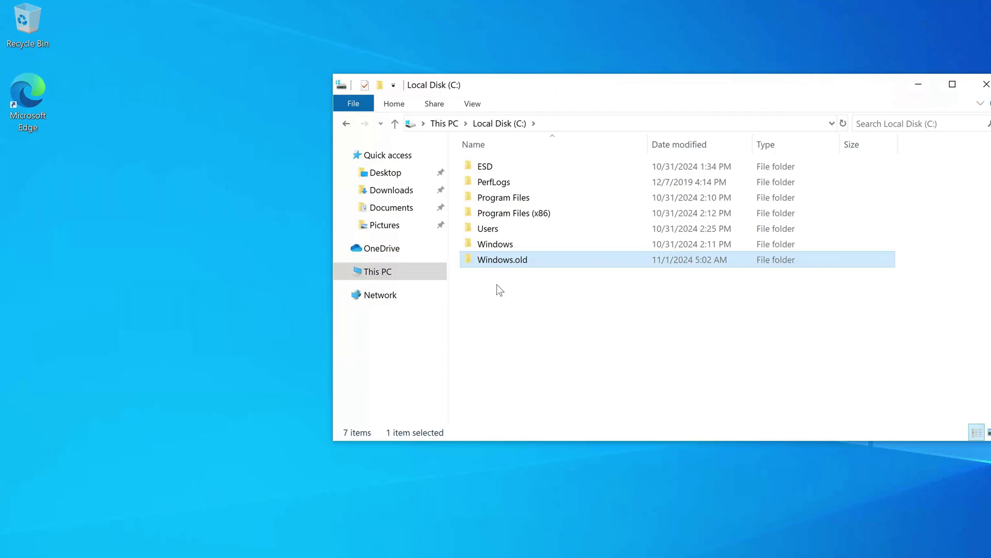
double_click(505, 260)
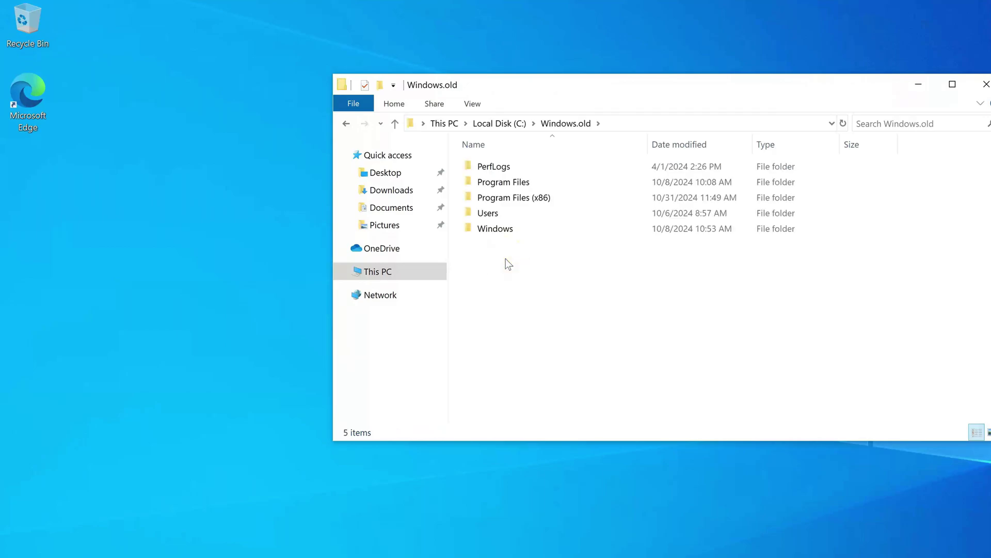
double_click(488, 215)
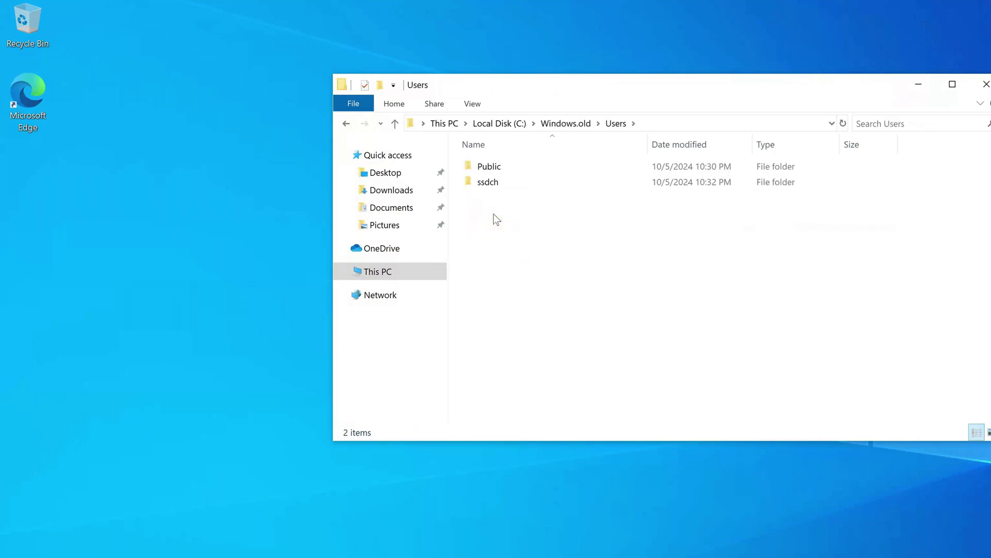
double_click(488, 182)
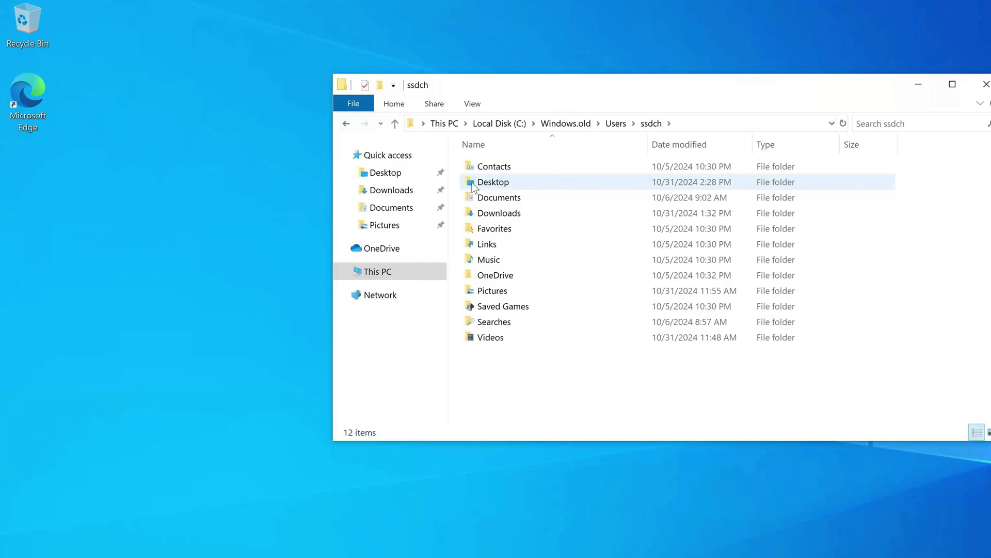
double_click(474, 184)
Move Foto, Documentation and Video onto the desktop, close Explorer, and open Video.
drag(474, 187, 309, 215)
drag(466, 170, 321, 196)
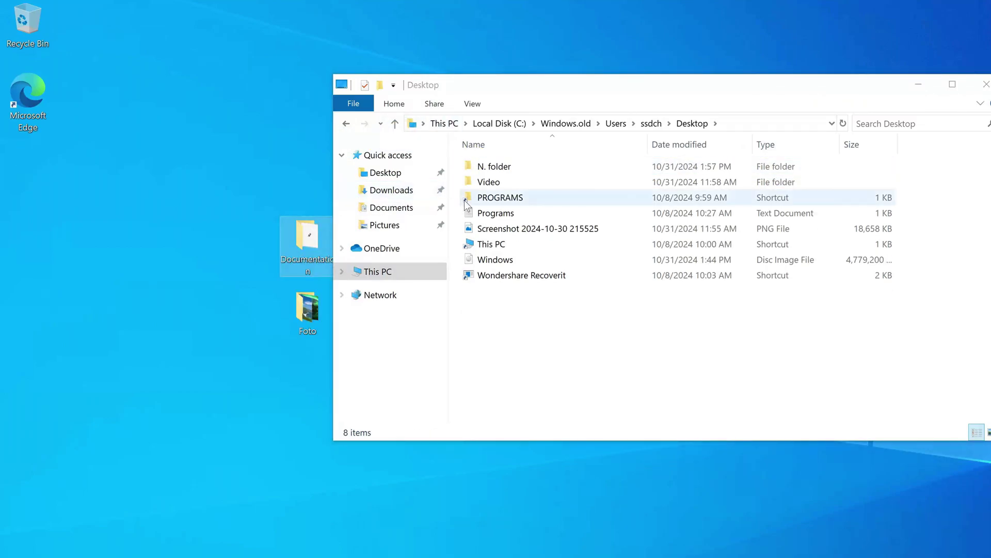
drag(469, 182, 307, 200)
click(983, 85)
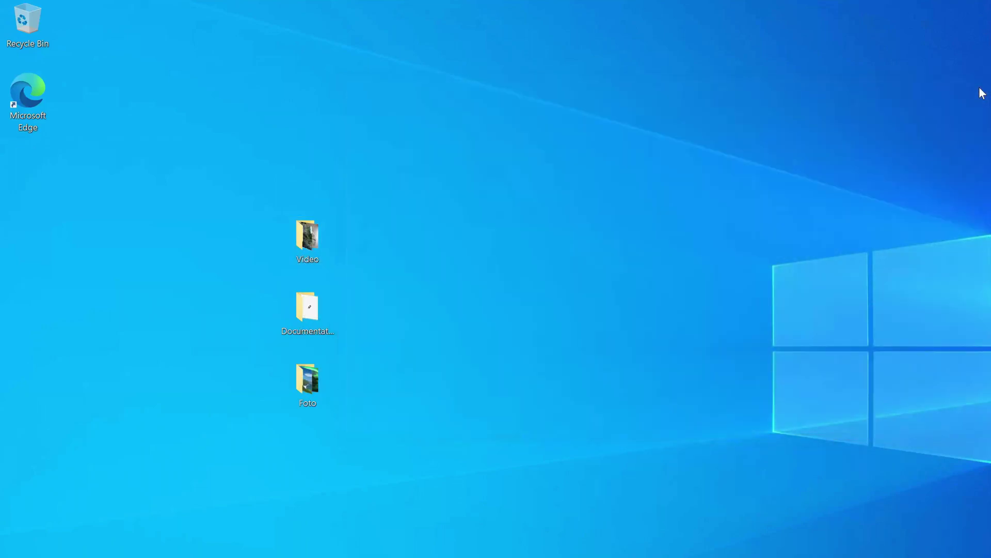
double_click(302, 246)
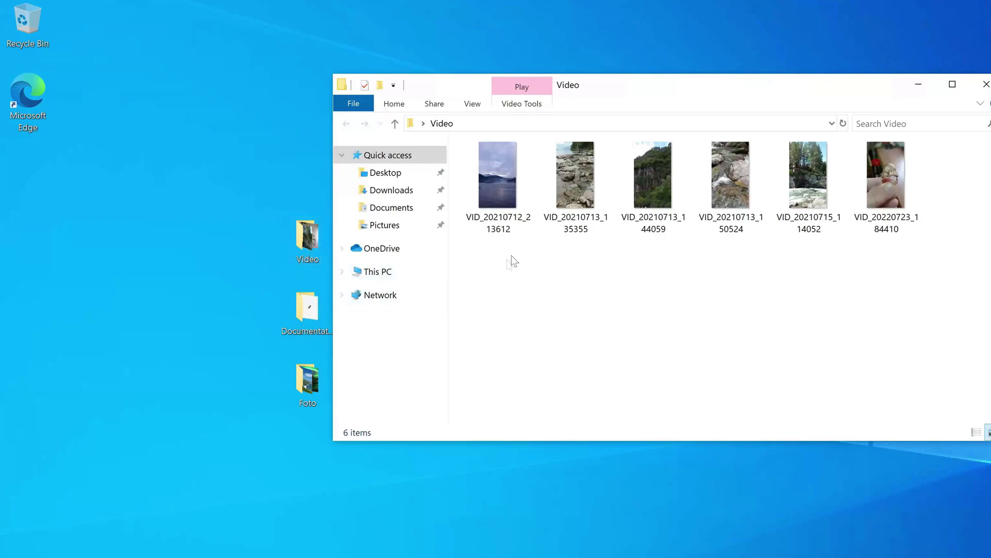
Play VID_20210712_213612 in Movies & TV, close the player, and show This PC.
double_click(498, 204)
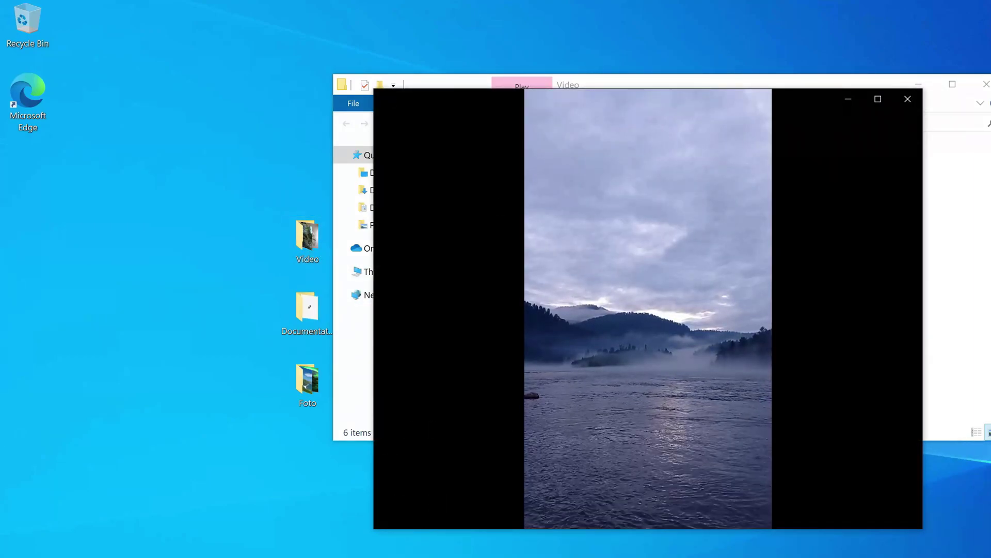
mouse_move(568, 230)
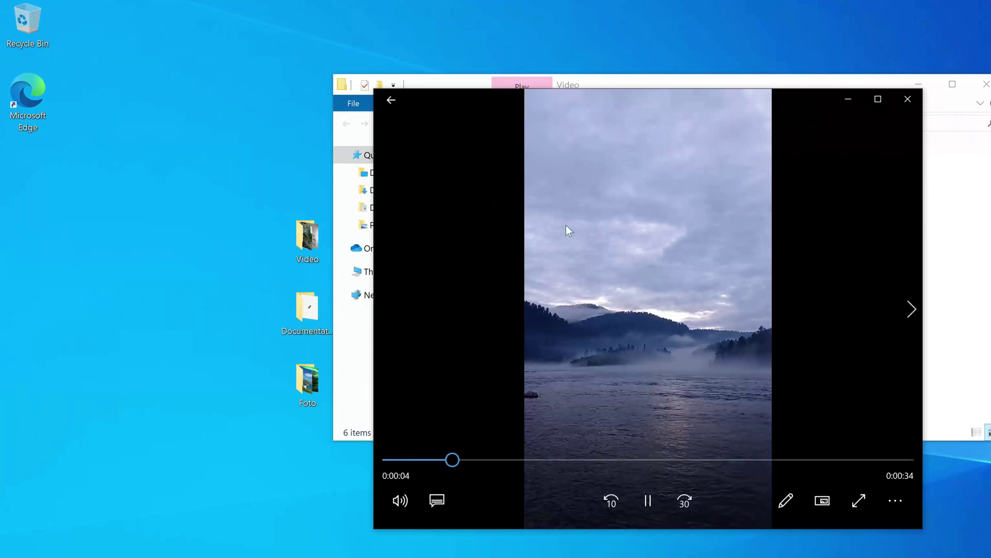
click(908, 99)
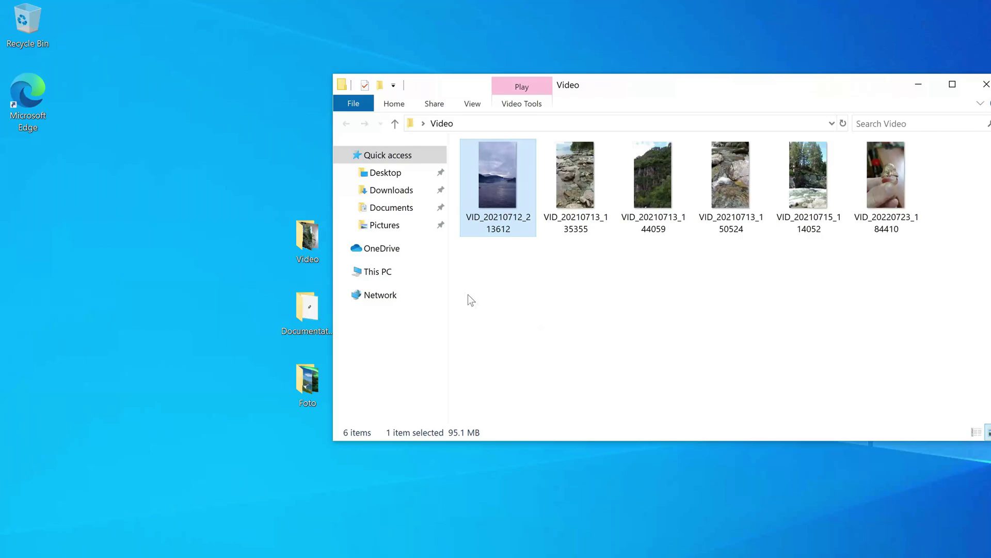
click(432, 277)
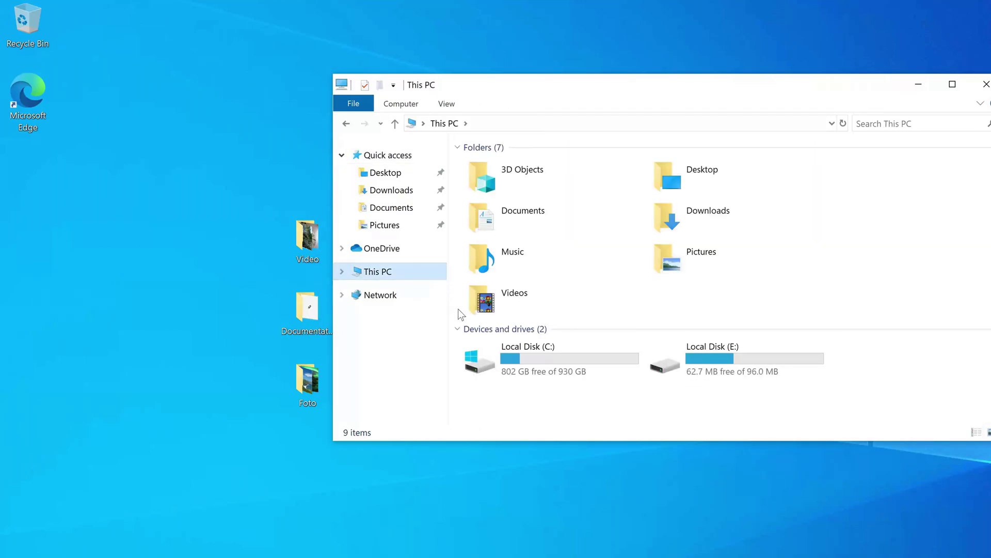
Browse to C:\Windows.old\Program Files (x86)\AIDA64 and locate aida64.exe.
double_click(533, 360)
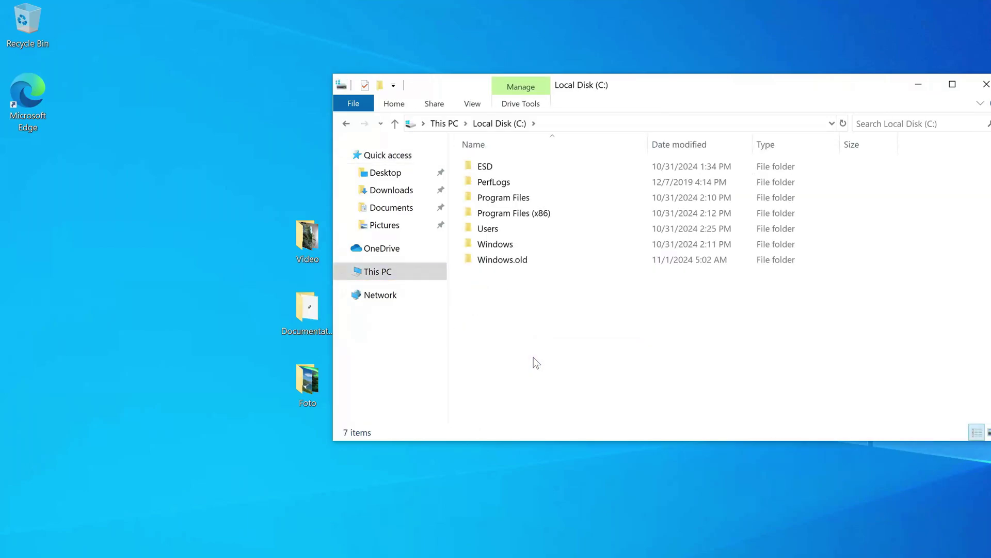
double_click(516, 261)
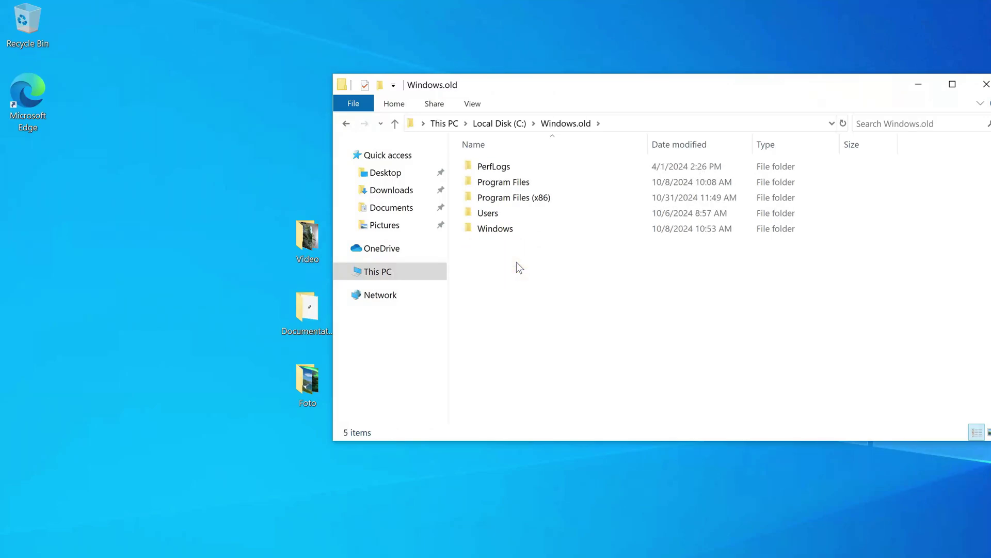
double_click(514, 198)
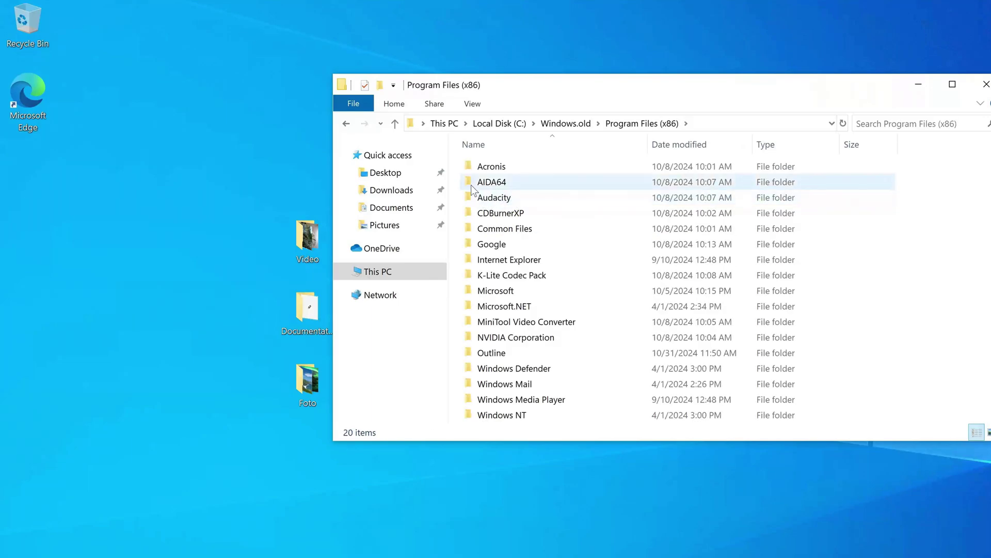
double_click(471, 183)
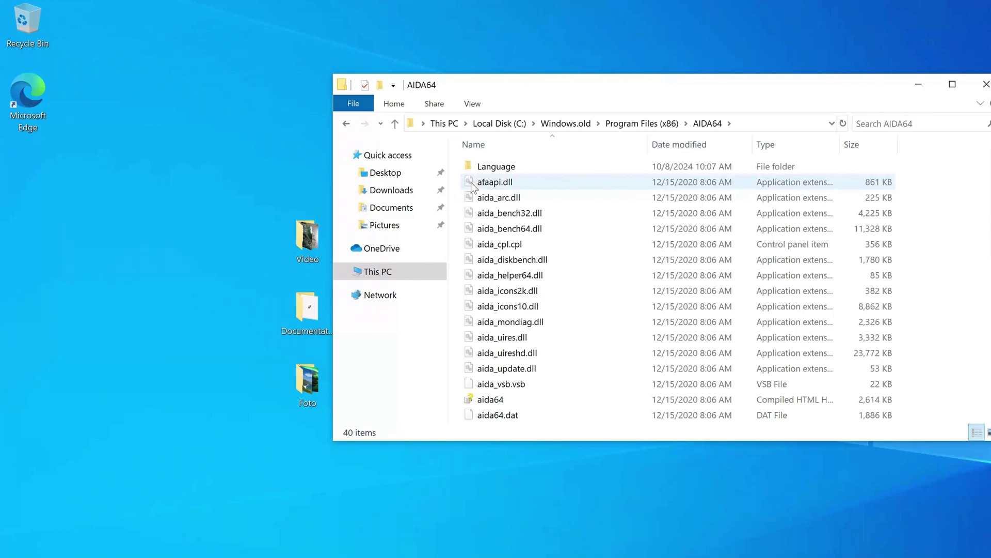
scroll(479, 261, down, 3)
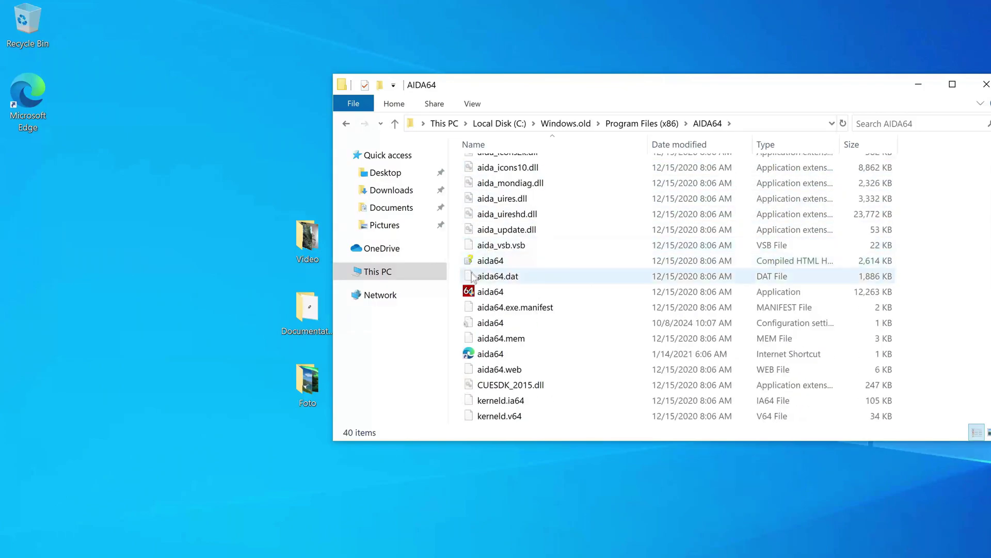
Create an aida64 desktop shortcut, place it beside Documentation, and launch it.
click(471, 293)
right_click(471, 294)
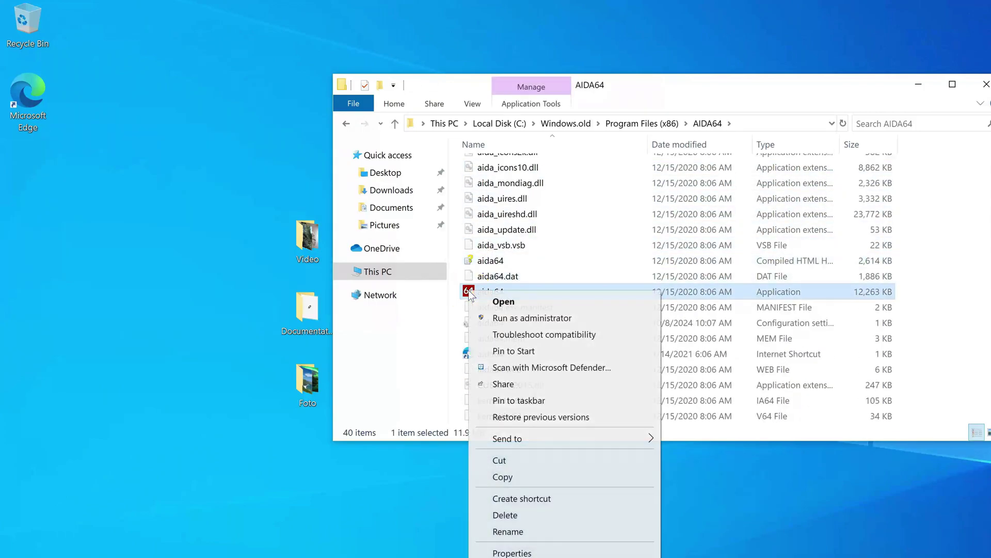
mouse_move(534, 445)
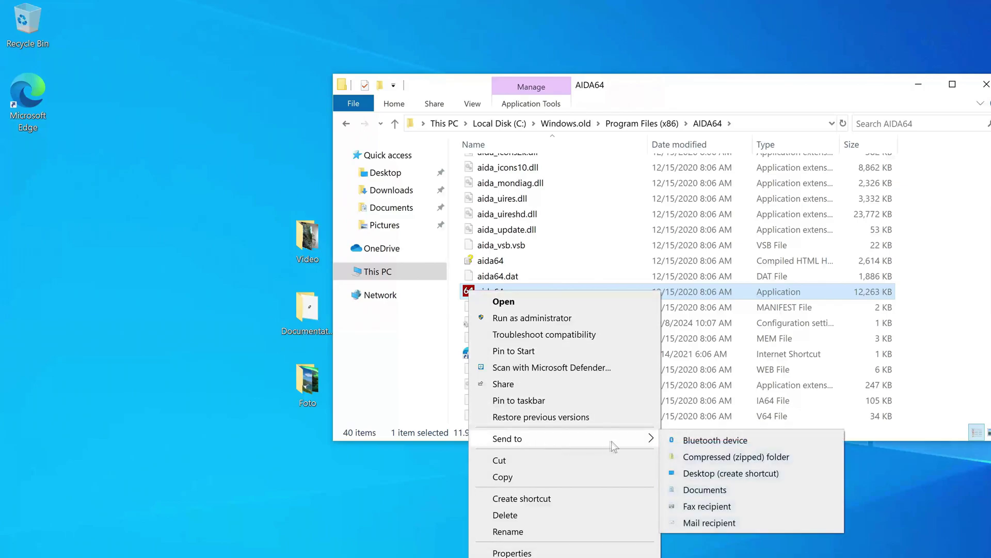
click(801, 473)
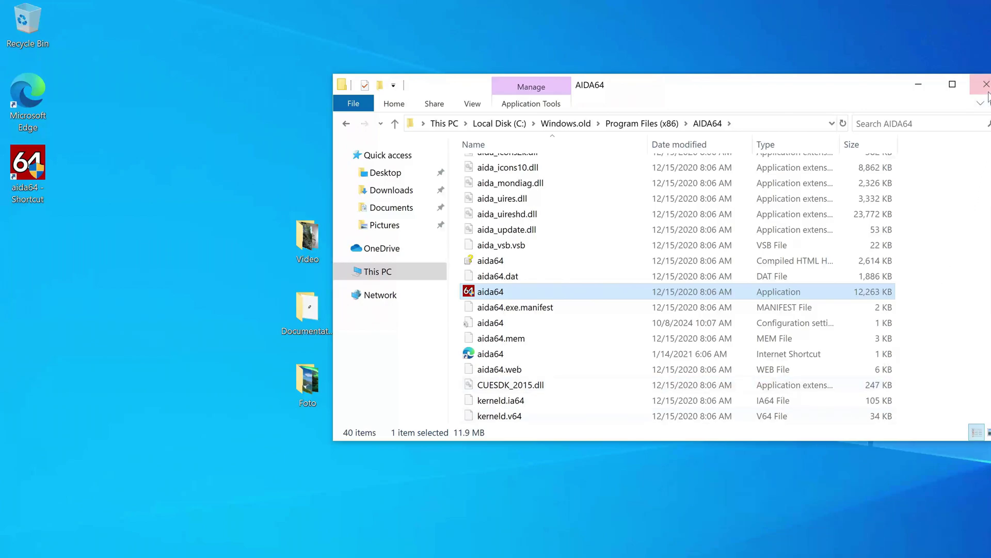
click(986, 83)
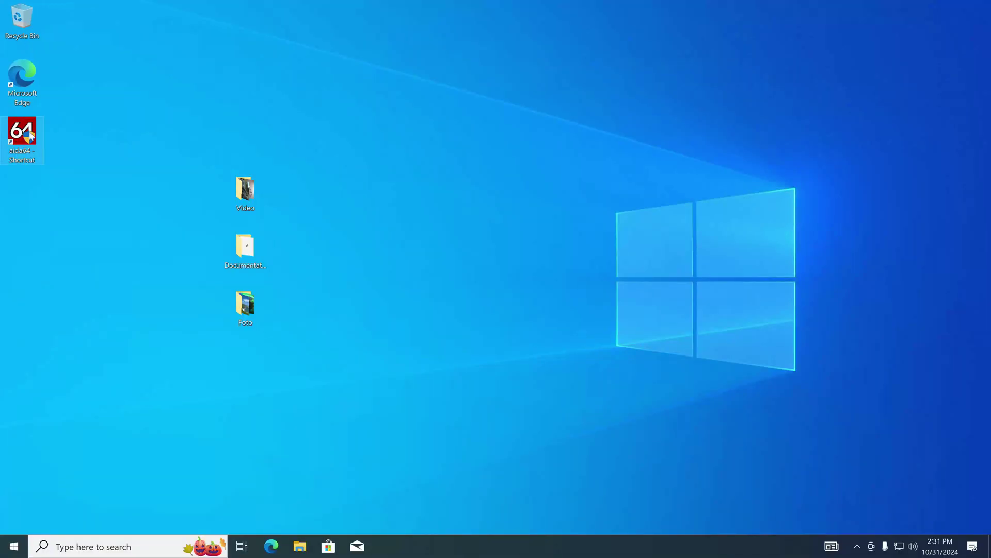
drag(30, 136, 296, 252)
double_click(297, 253)
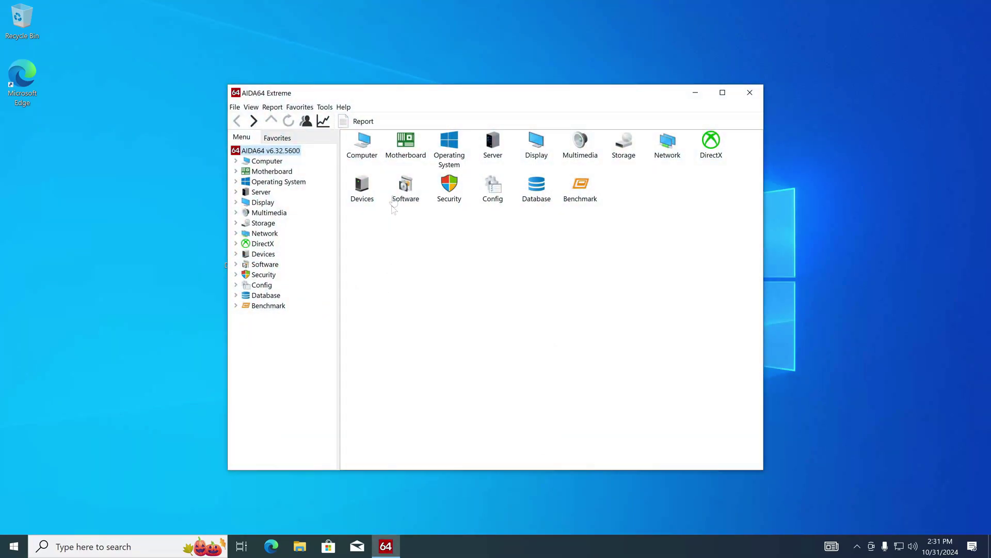
View the Gigabyte B560 HD3 motherboard properties in AIDA64, then close the program.
double_click(405, 148)
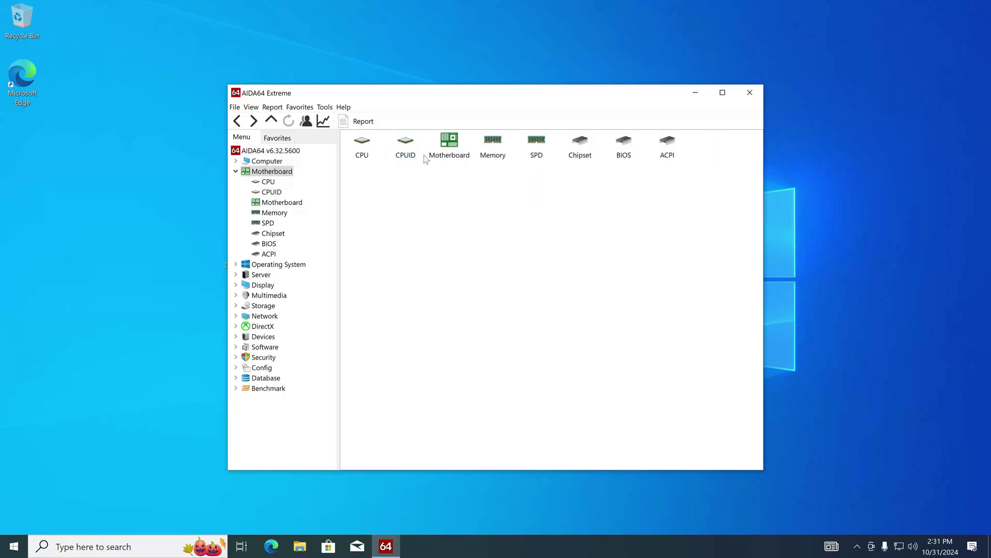
double_click(444, 149)
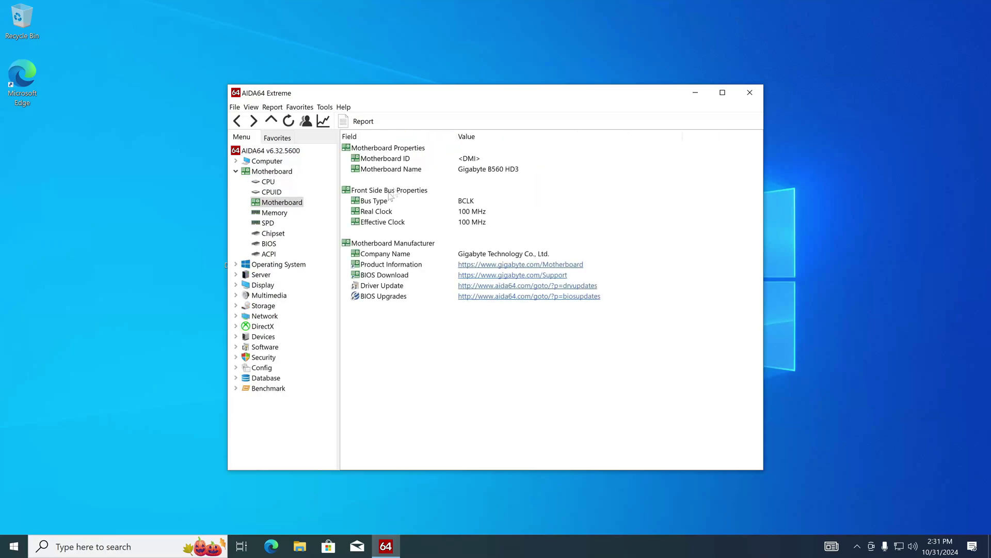
click(750, 92)
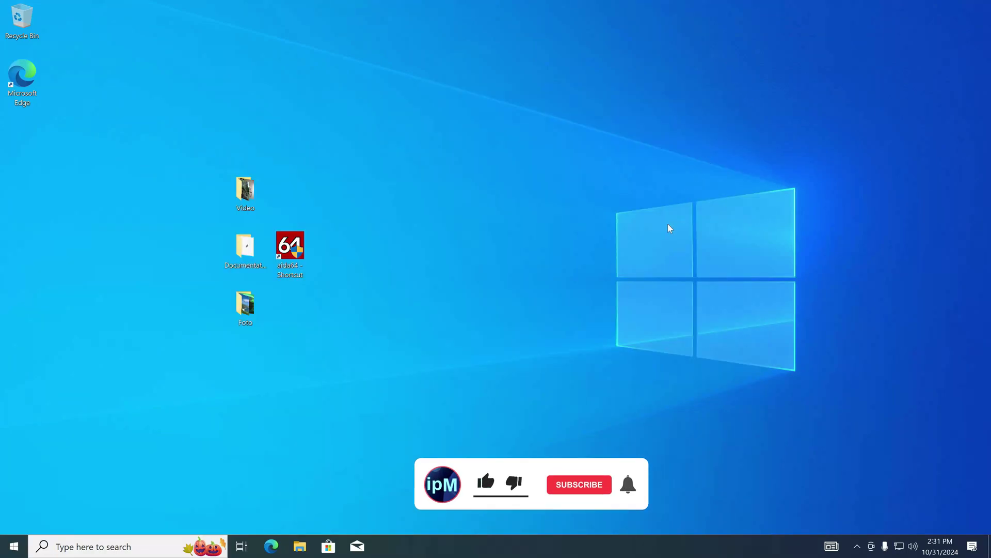